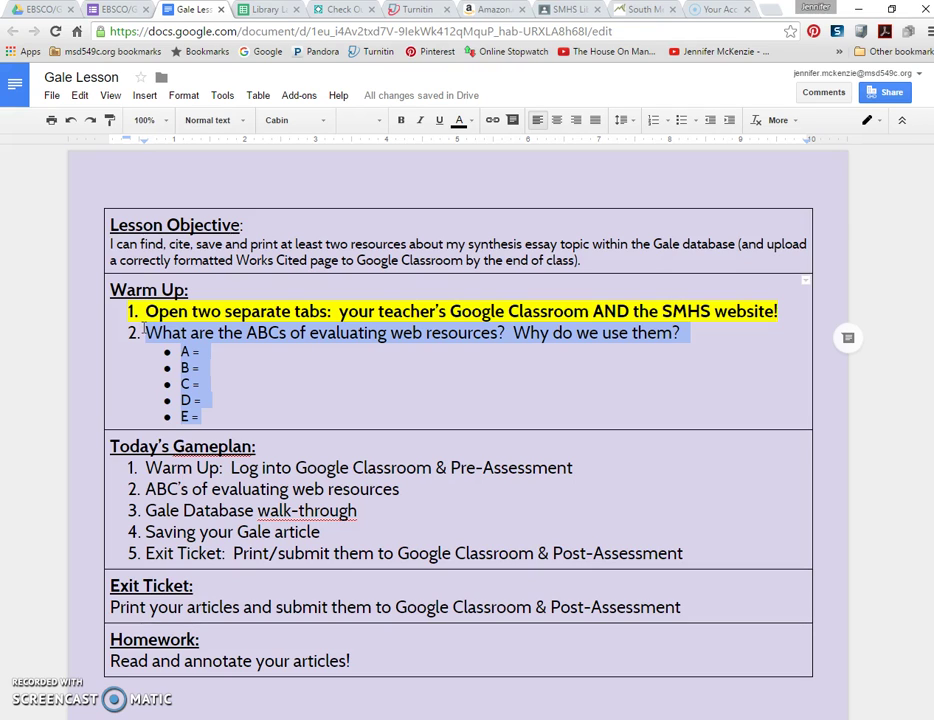
Review the response summary of the EBSCO/GALE Post Survey form, then close the survey
left_click(115, 12)
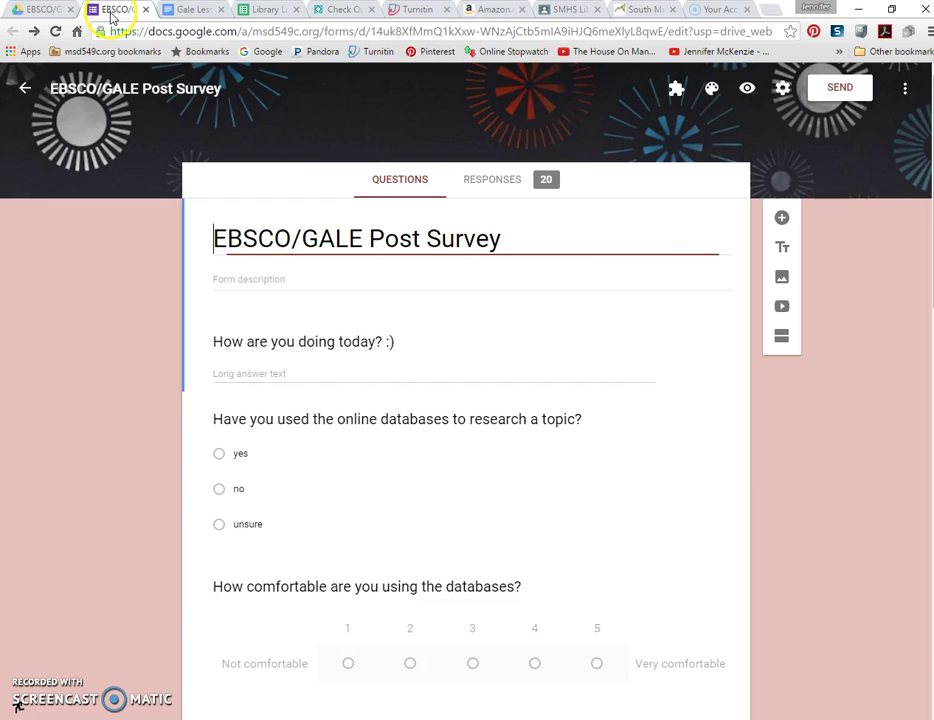
left_click(503, 183)
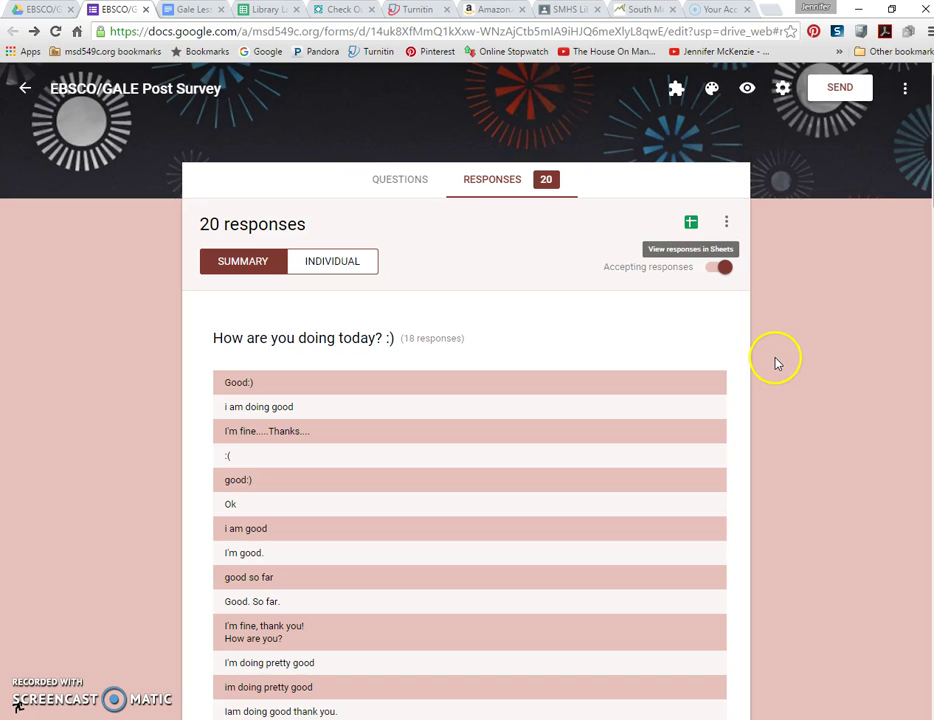
scroll(738, 415, "down", 7)
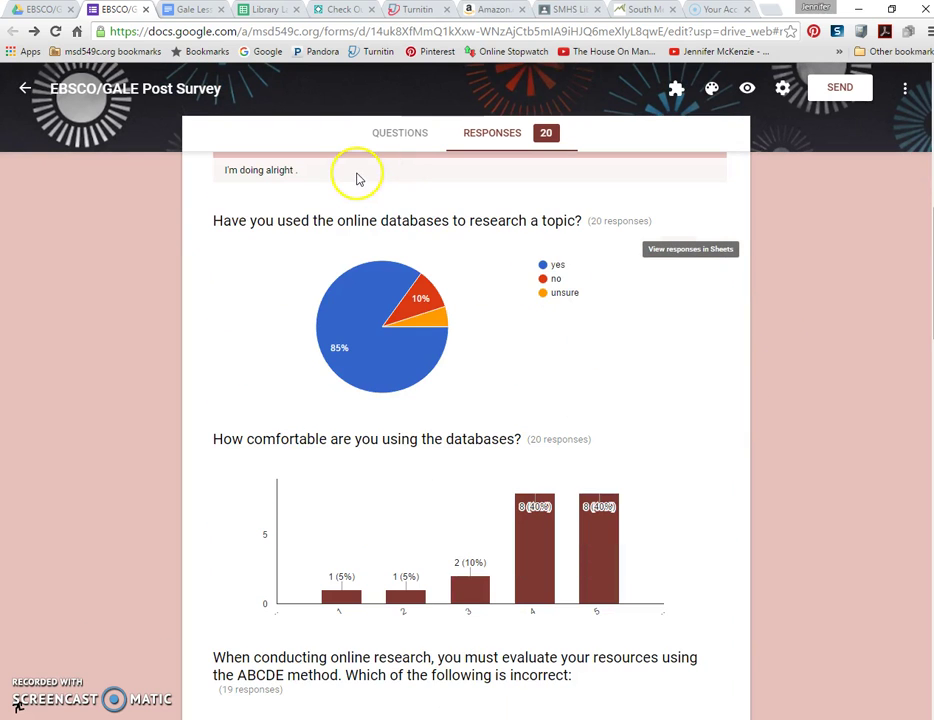
mouse_move(375, 359)
scroll(686, 408, "down", 6)
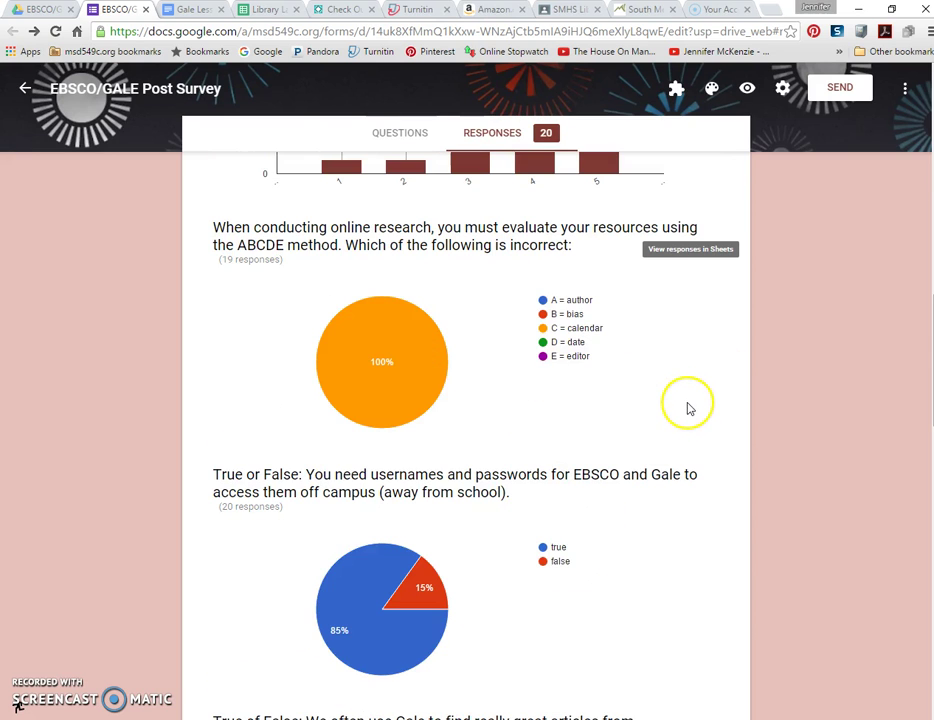
scroll(697, 401, "down", 10)
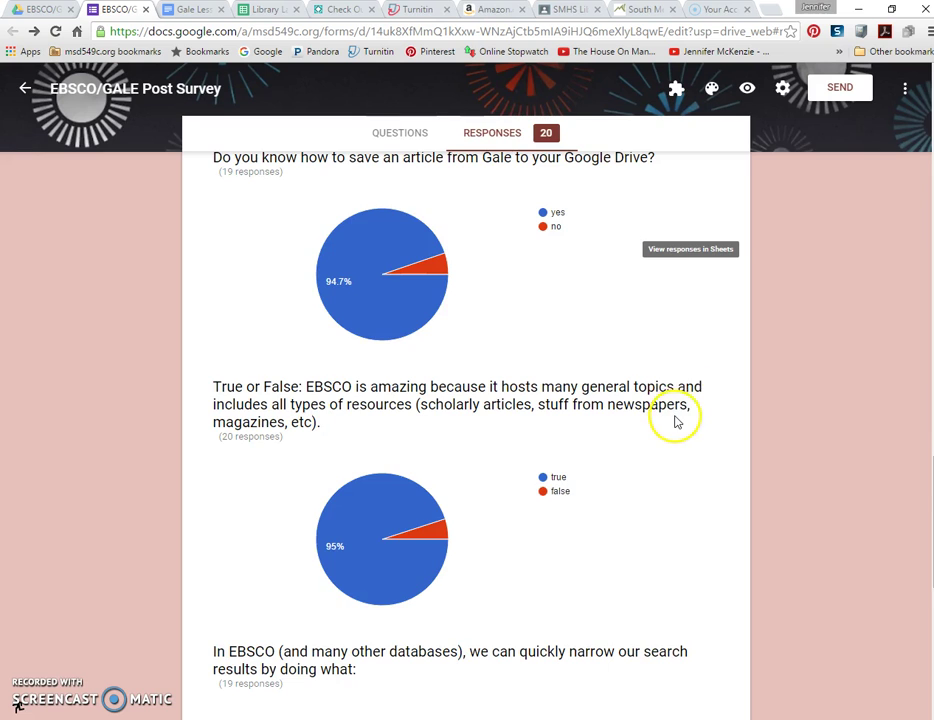
scroll(673, 418, "up", 10)
scroll(673, 413, "up", 5)
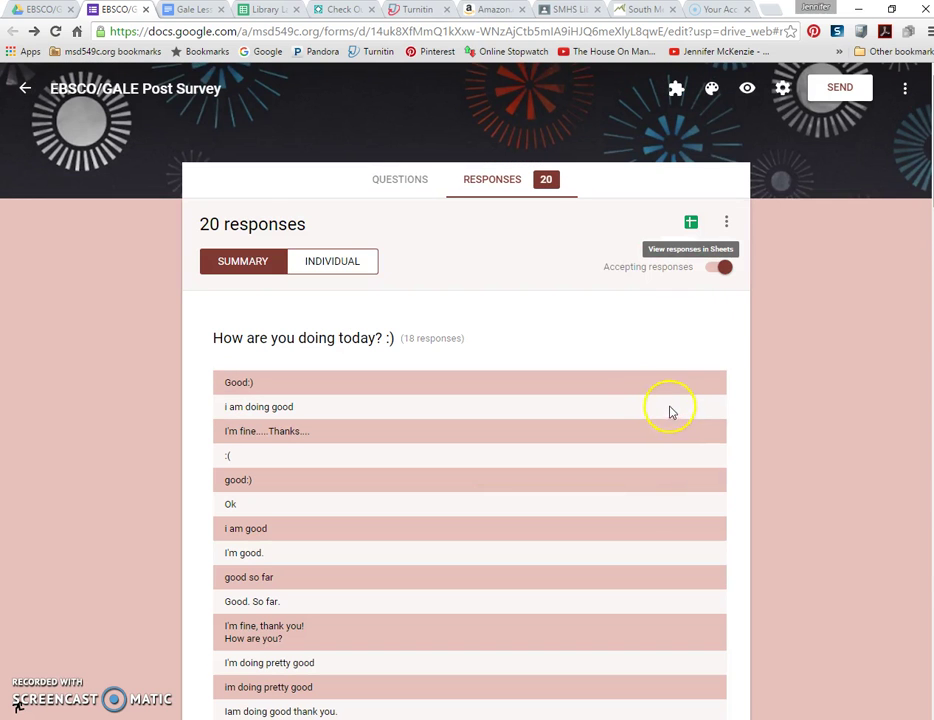
left_click(146, 10)
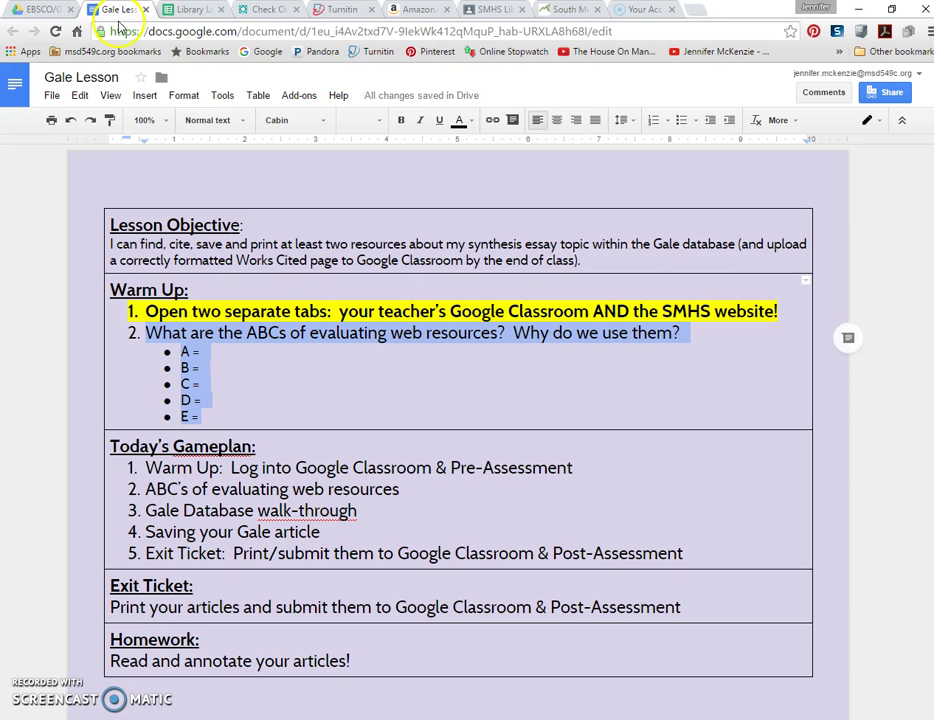
Read through the Gale Lesson document from the A,B,C's of Evaluating Sources page to the Gale Databases access page
scroll(369, 349, "down", 5)
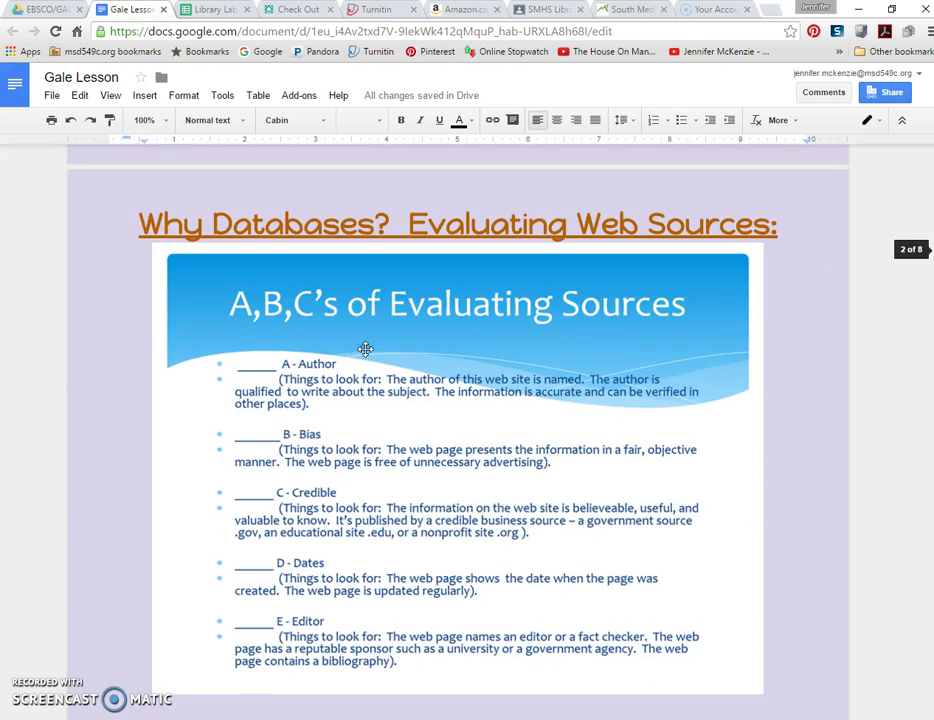
scroll(365, 348, "down", 1)
scroll(359, 348, "up", 1)
mouse_move(300, 345)
left_mouse_down()
mouse_move(263, 334)
mouse_move(309, 367)
left_mouse_up()
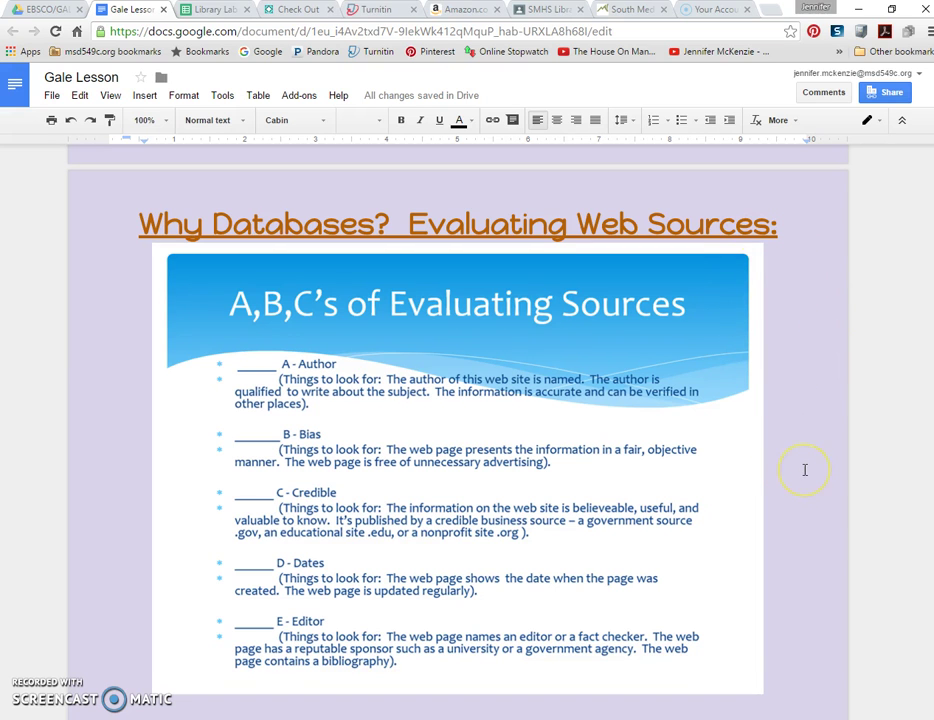
scroll(804, 469, "down", 6)
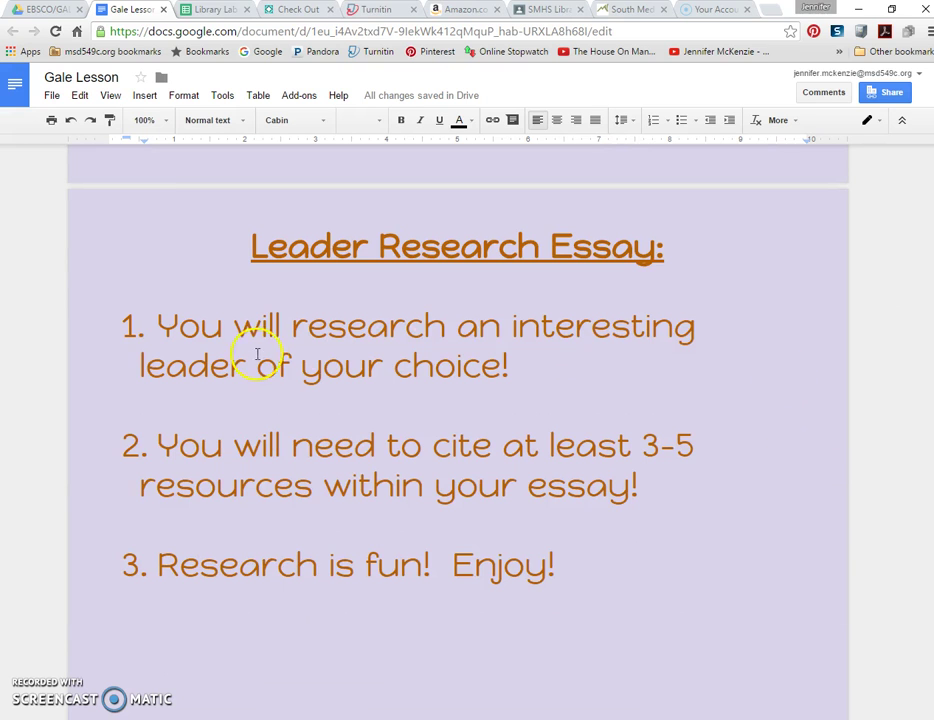
left_click(251, 255)
left_click_drag(251, 255, 636, 636)
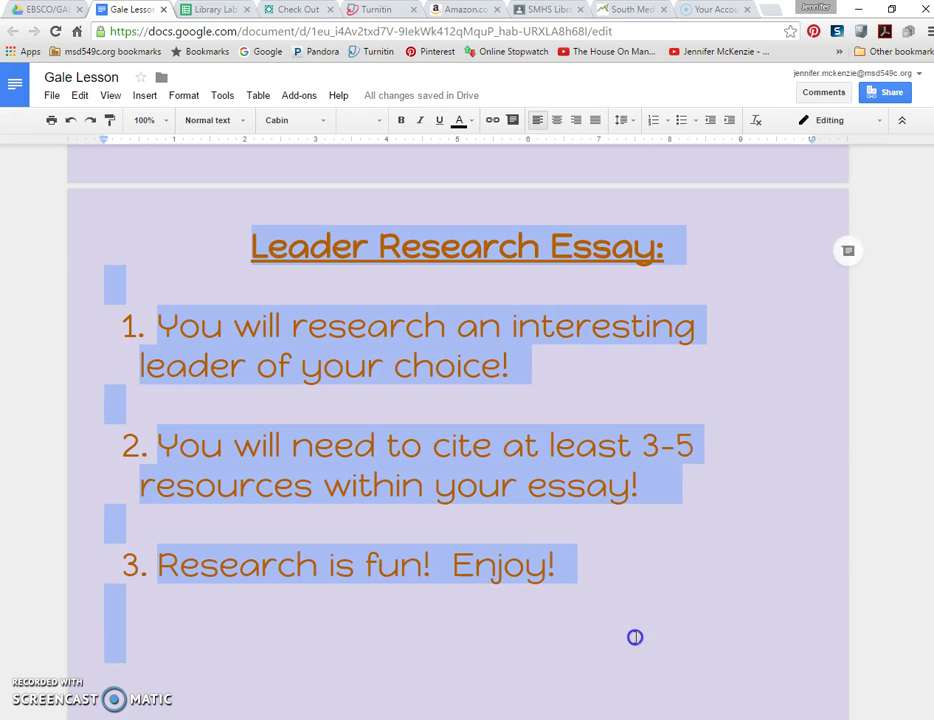
scroll(606, 598, "down", 3)
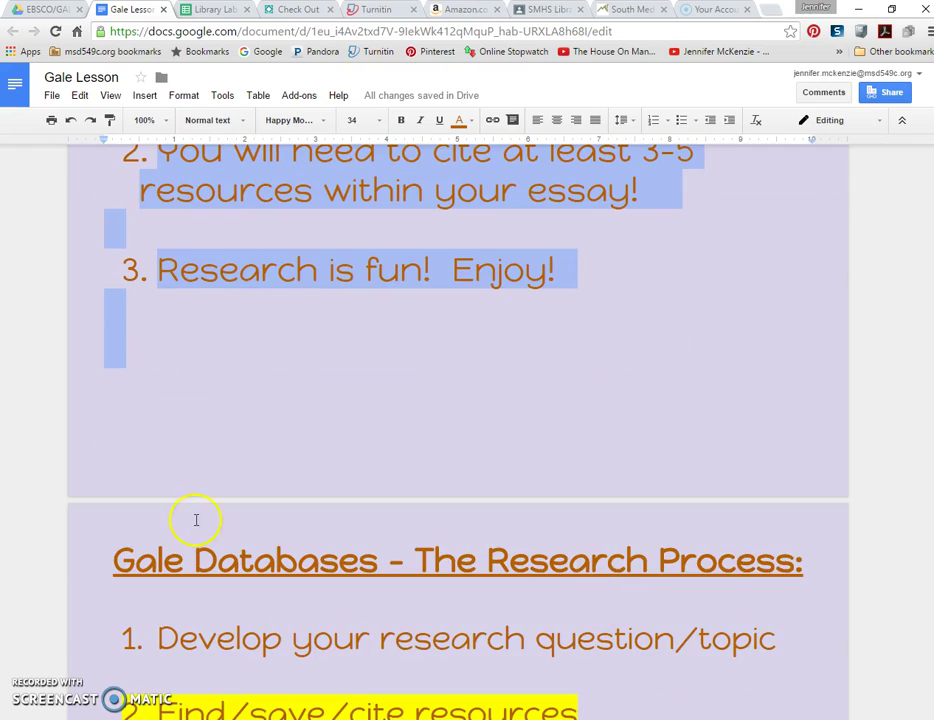
scroll(183, 521, "down", 4)
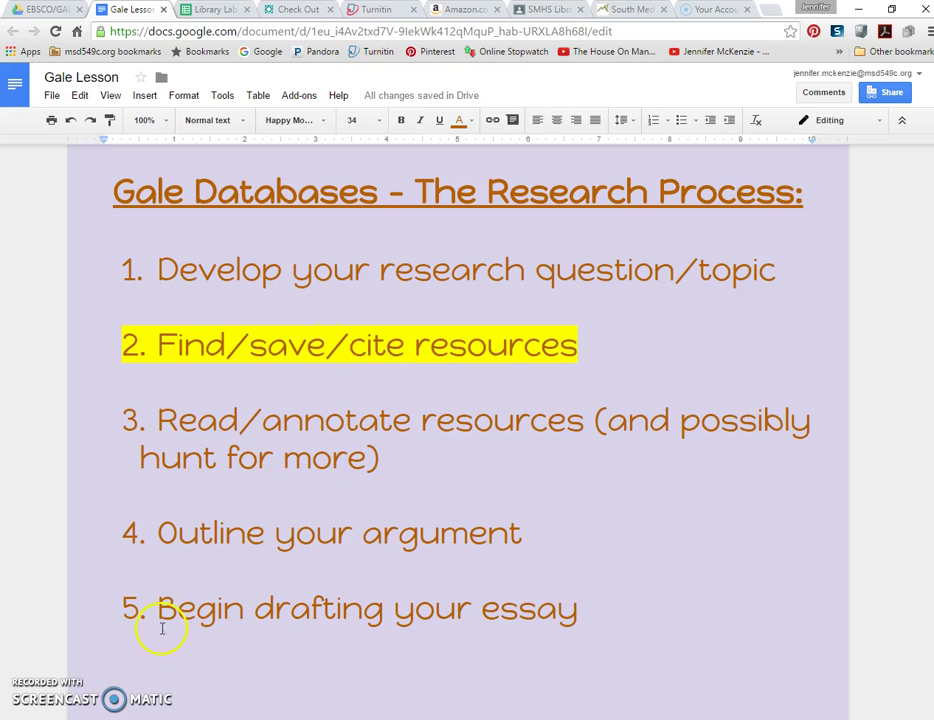
scroll(132, 657, "down", 10)
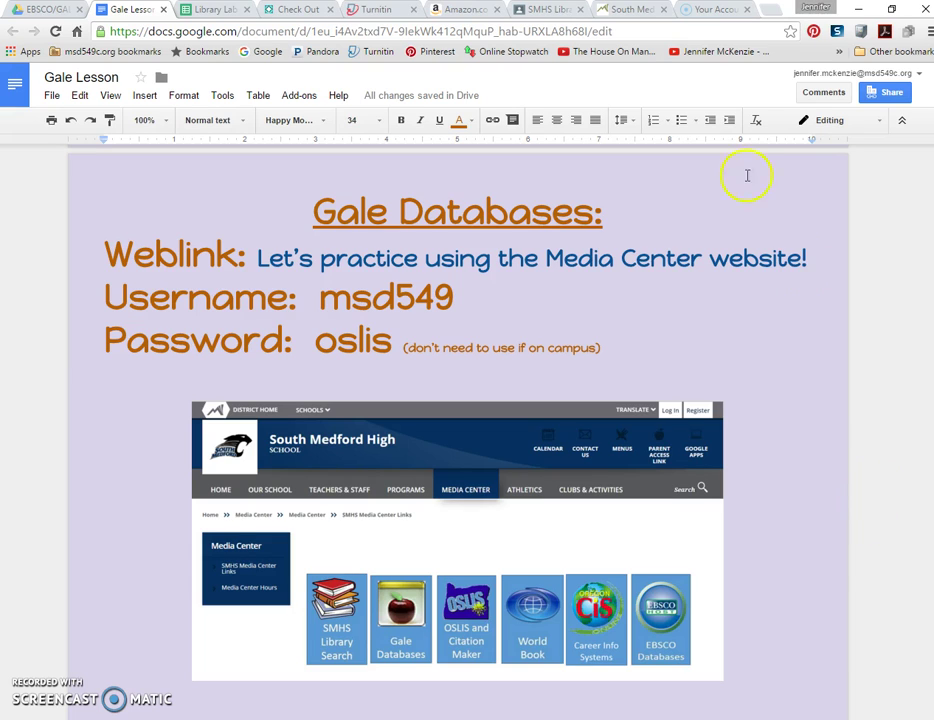
Open the Gale Databases from the Media Center of the South Medford High School website and look over the searchable products
left_click(630, 10)
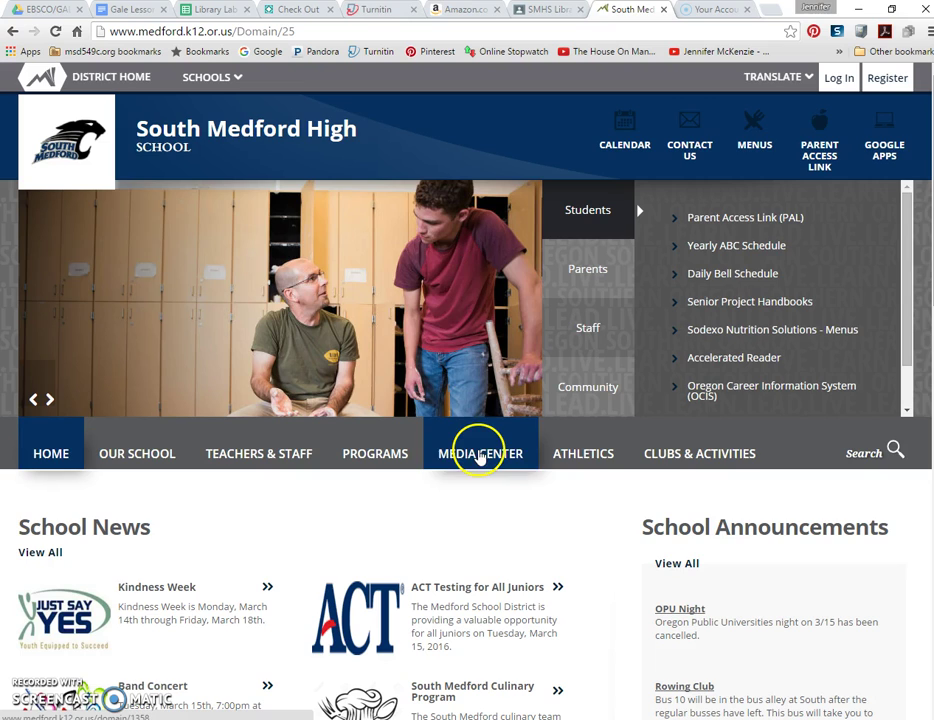
left_click(479, 455)
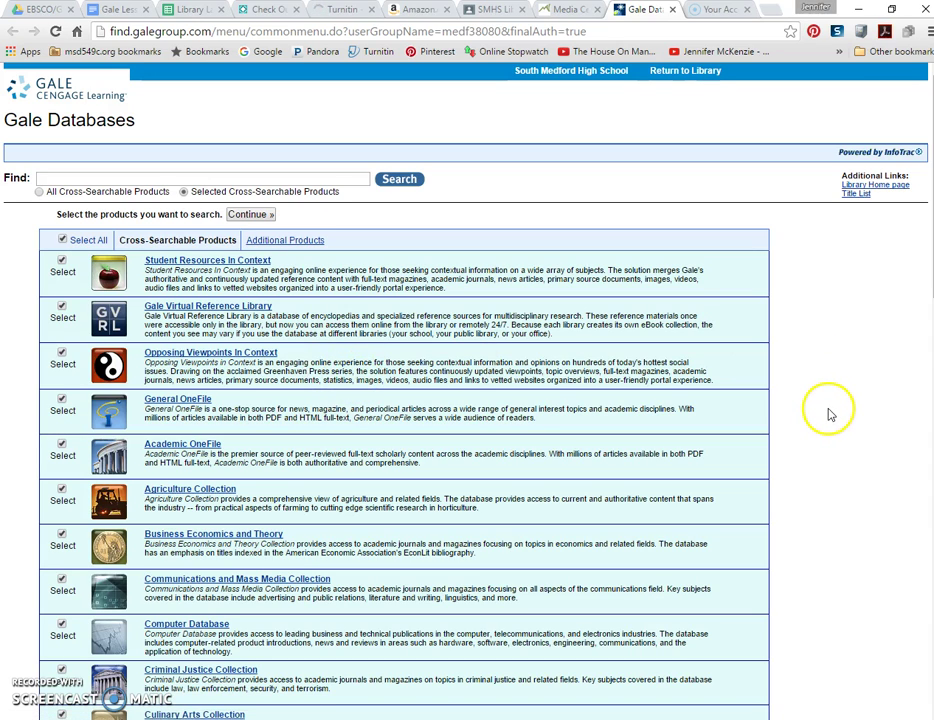
scroll(829, 413, "down", 10)
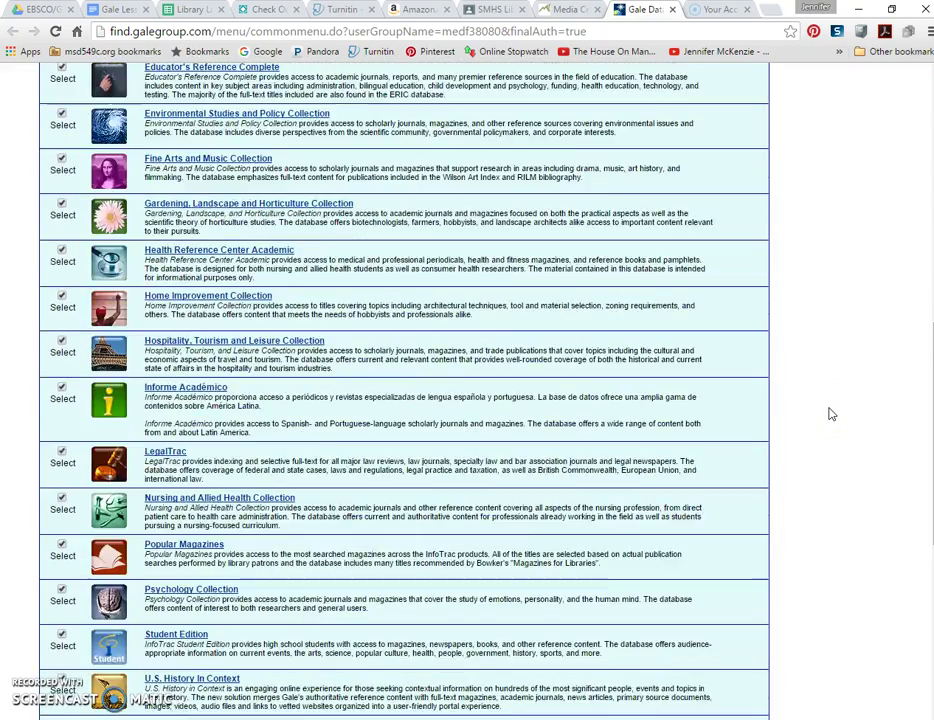
scroll(829, 413, "up", 5)
scroll(829, 413, "up", 5)
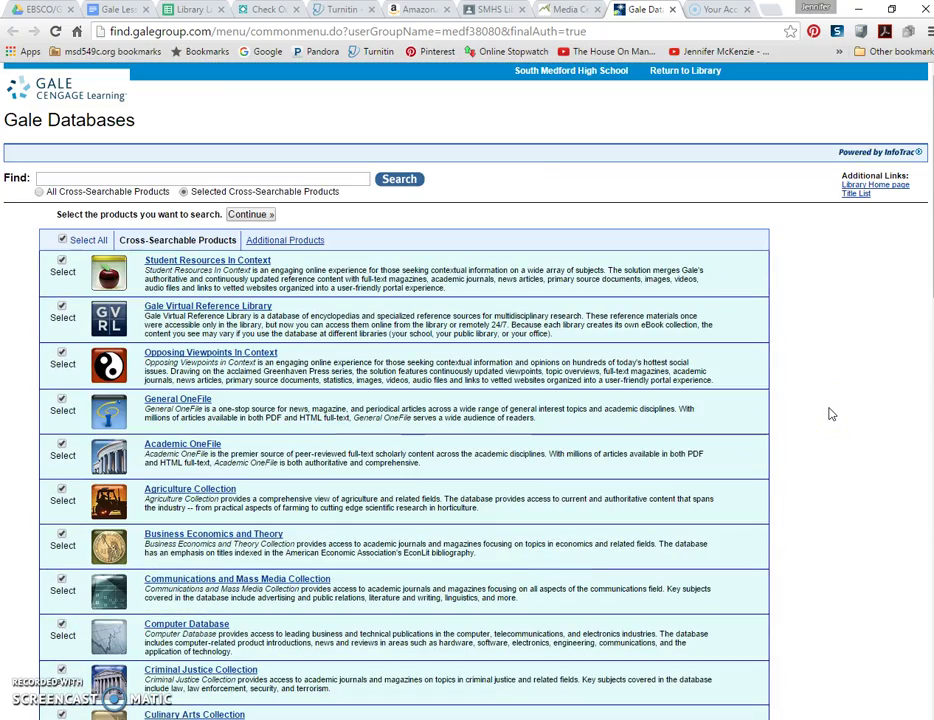
left_click(103, 178)
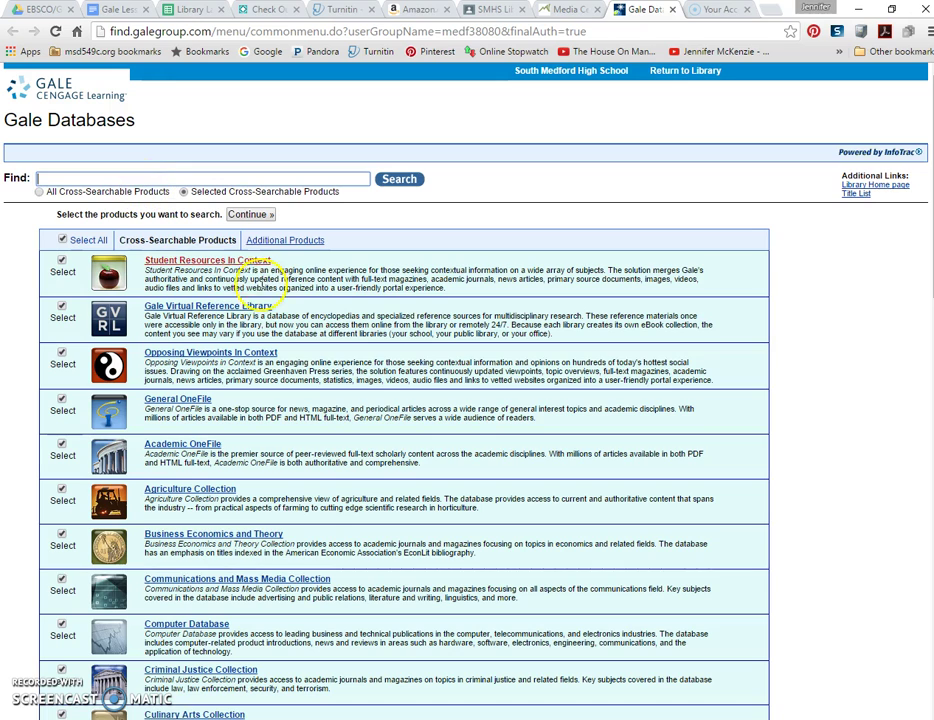
Open Student Resources In Context and look through the John Green biography topic page
left_click(228, 262)
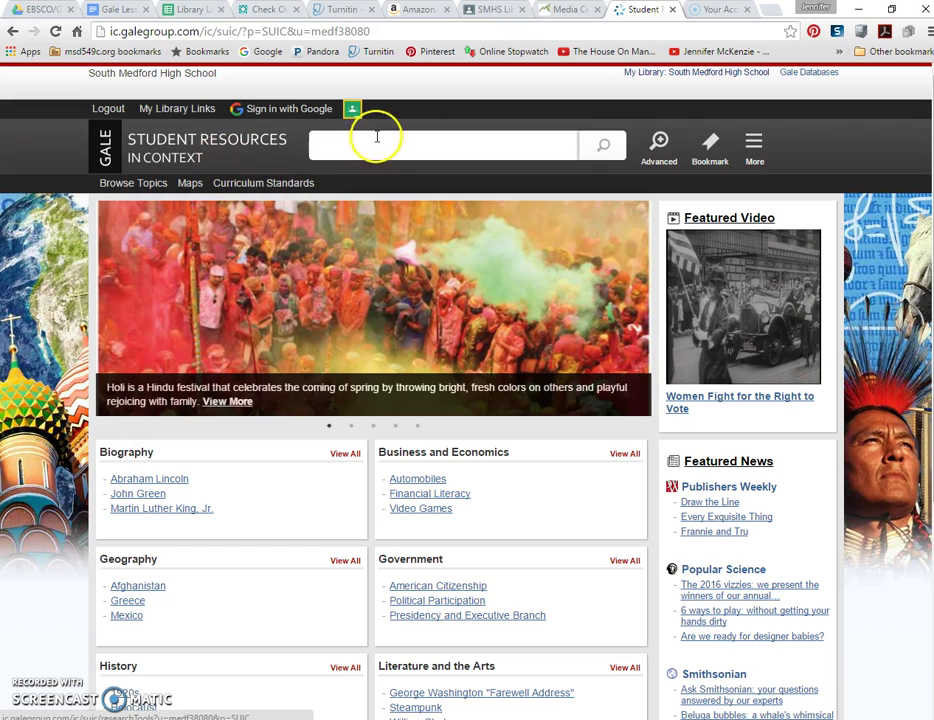
left_click(137, 495)
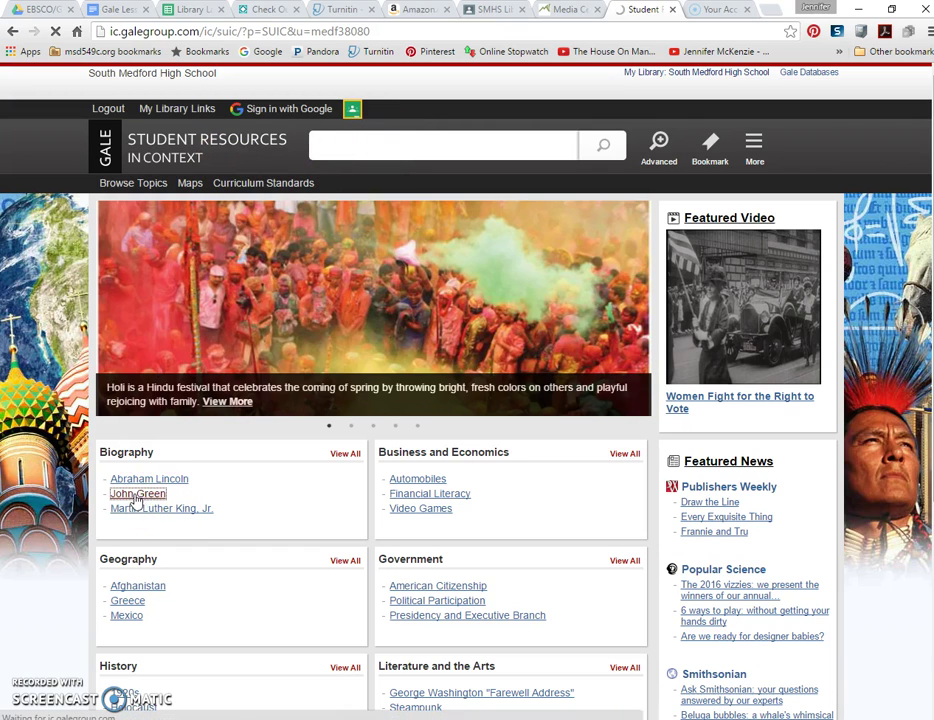
left_click(152, 494)
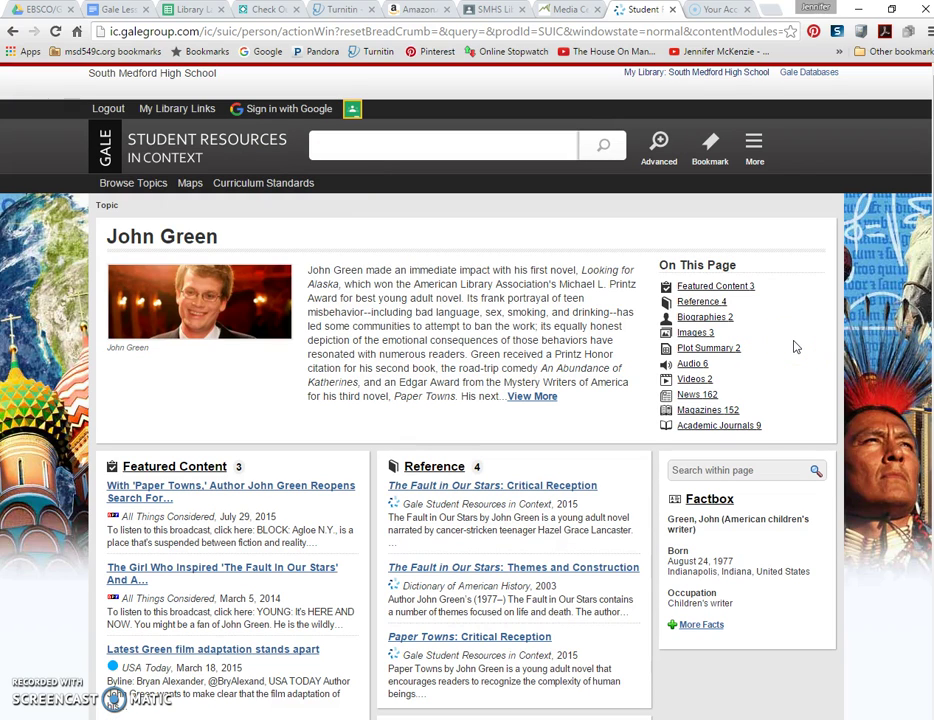
scroll(876, 417, "down", 5)
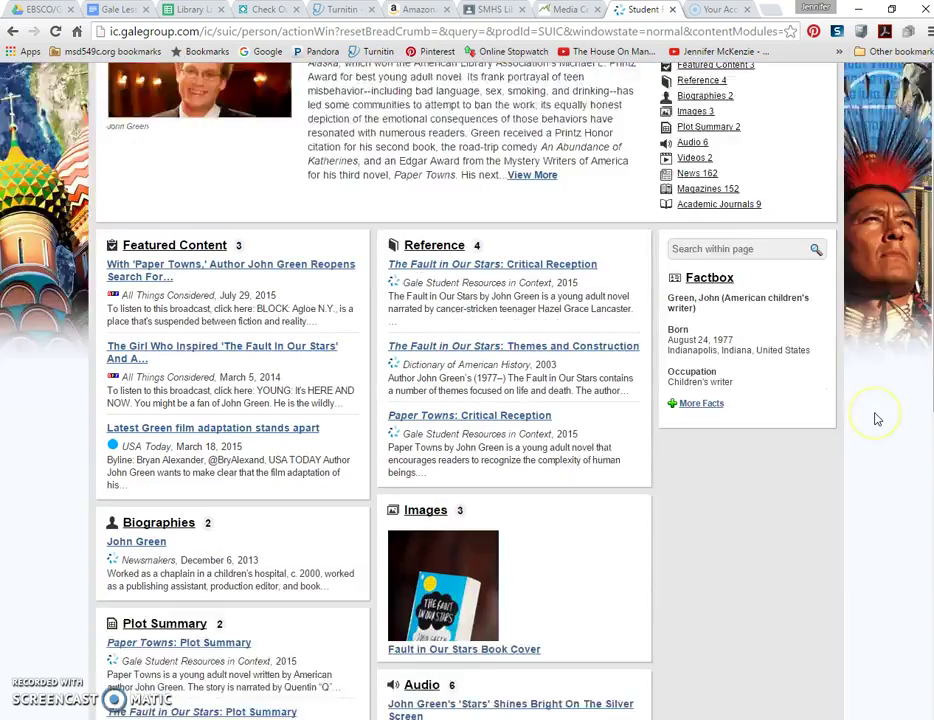
scroll(876, 418, "down", 4)
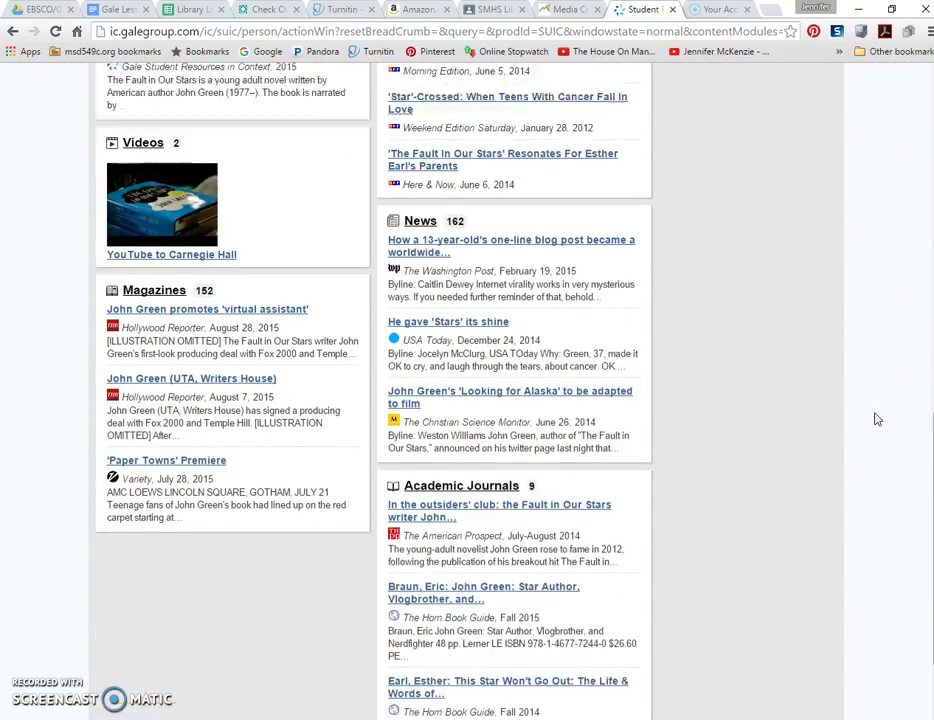
scroll(876, 418, "up", 10)
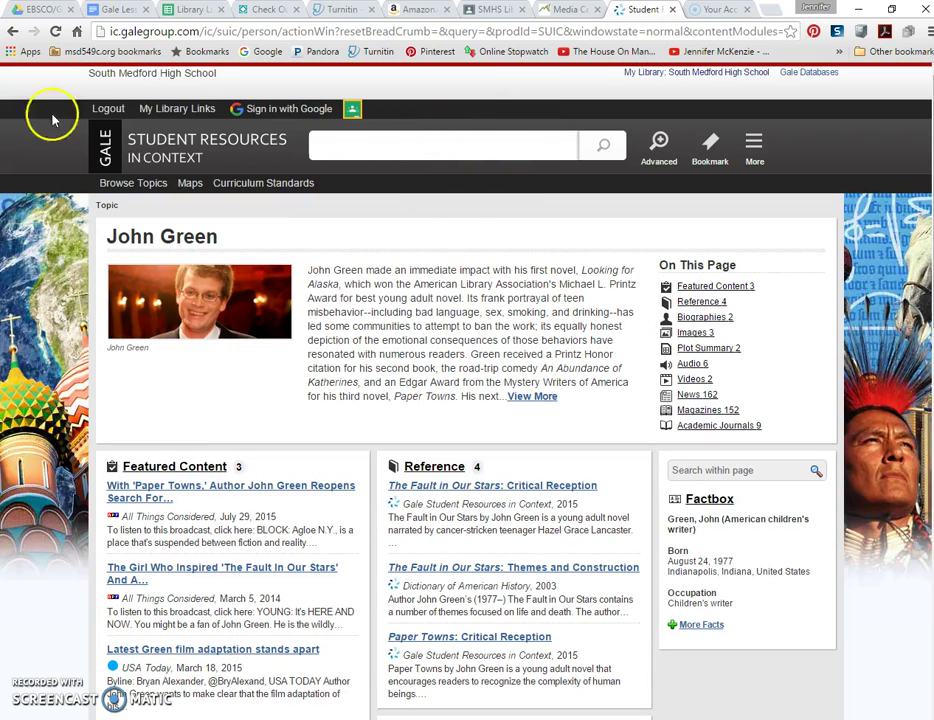
Return to the Gale Databases list and search the selected cross-searchable products for "john green"
left_click(12, 31)
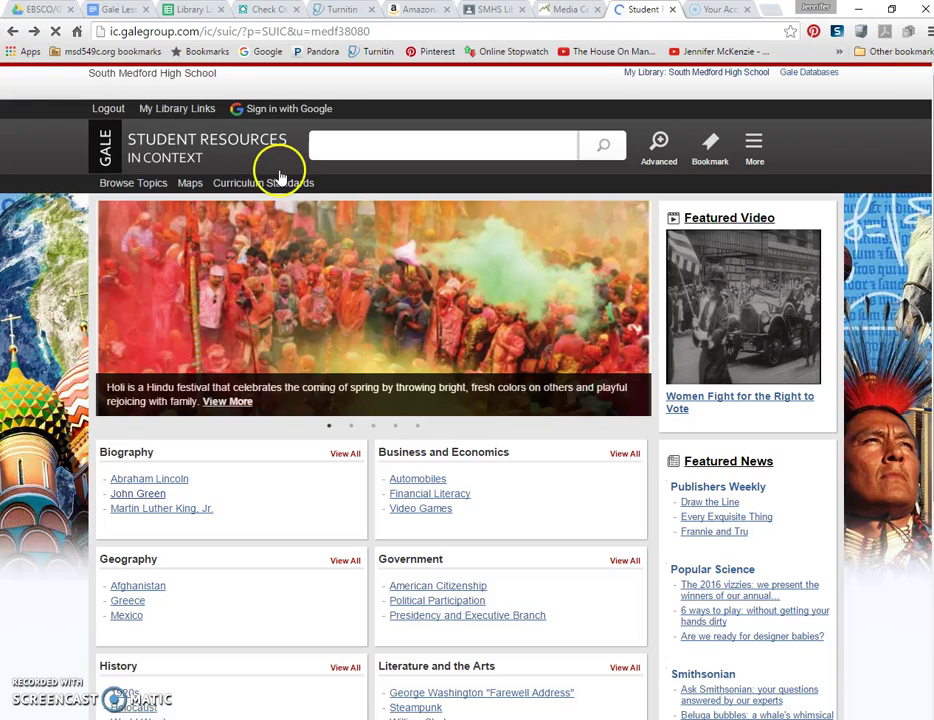
left_click(13, 31)
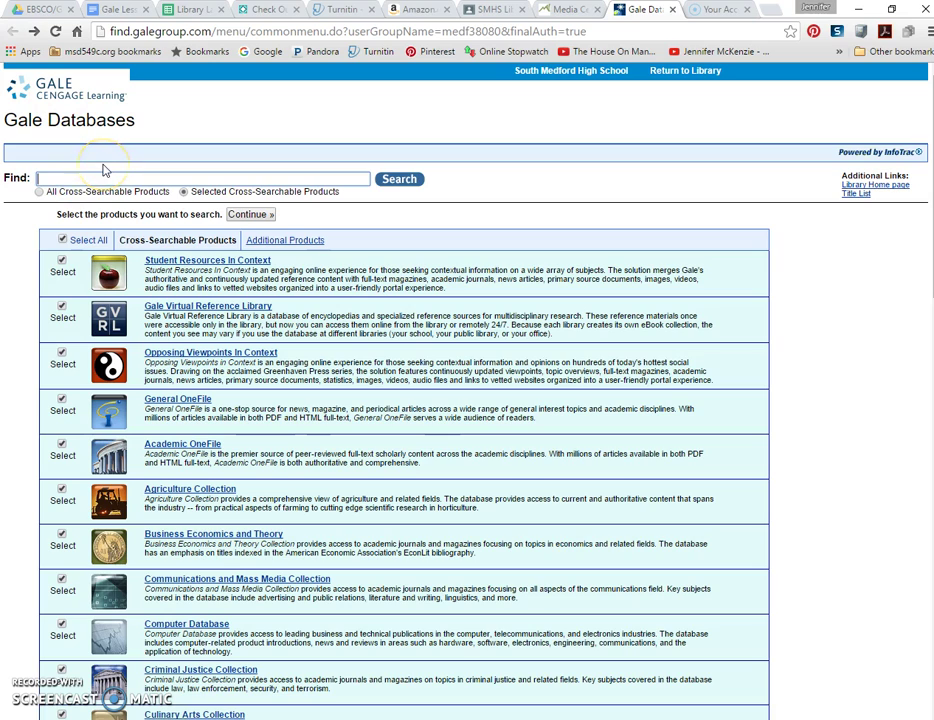
type("john green")
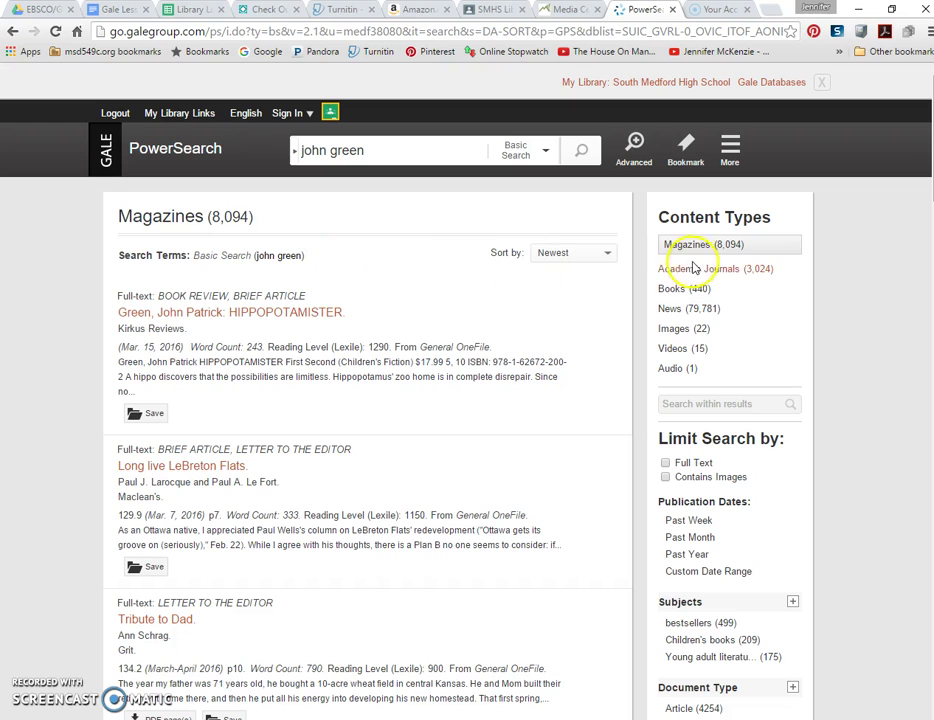
Limit the John Green magazine results to full text and expand the Subjects filter to look through its topics
left_click(666, 463)
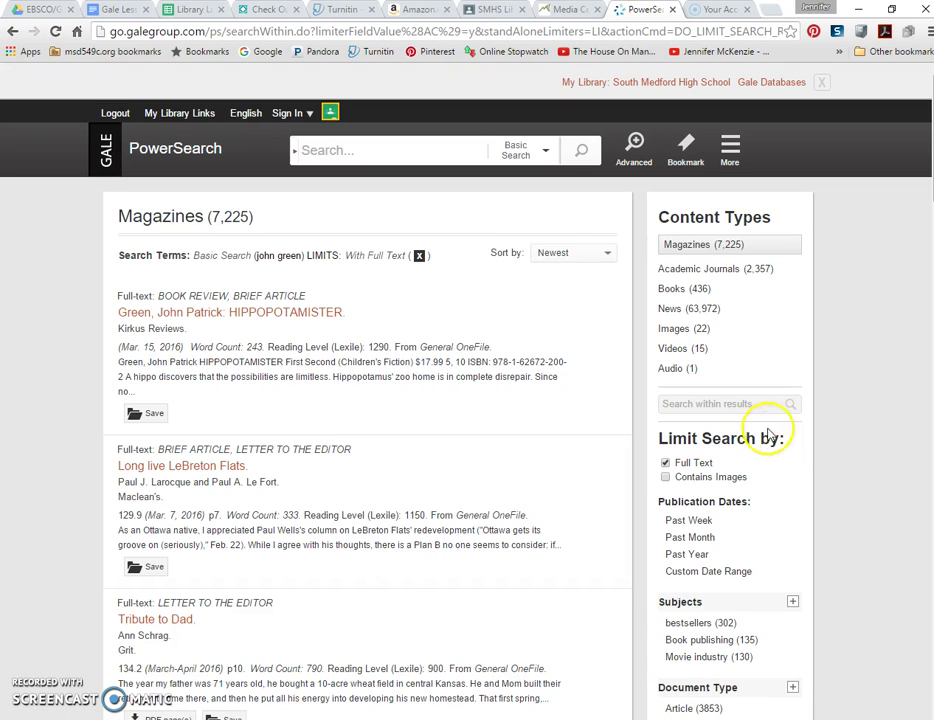
scroll(858, 478, "down", 2)
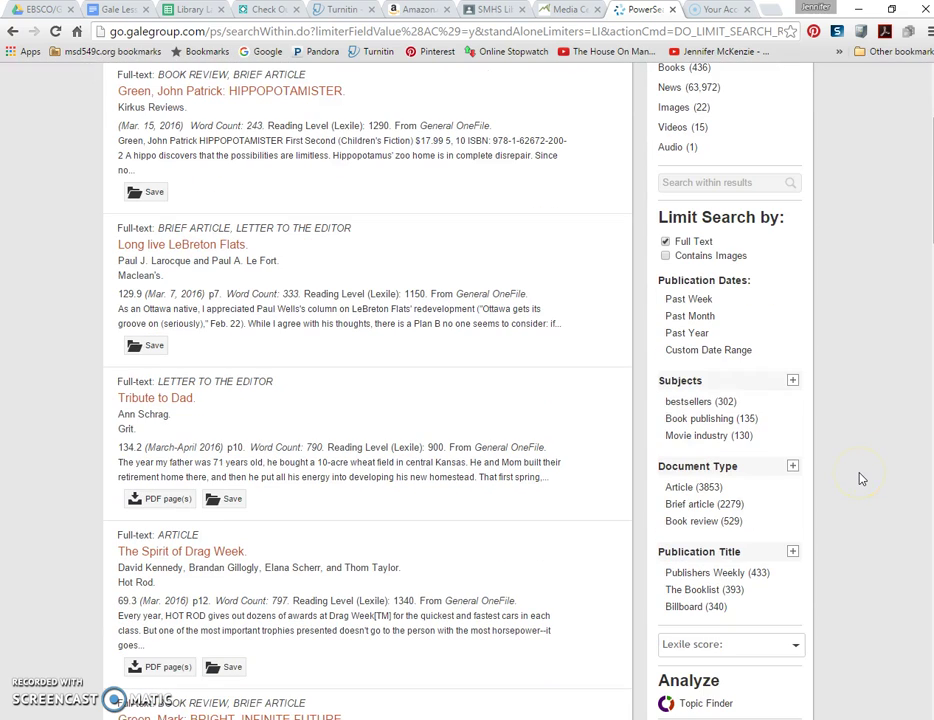
left_click(792, 380)
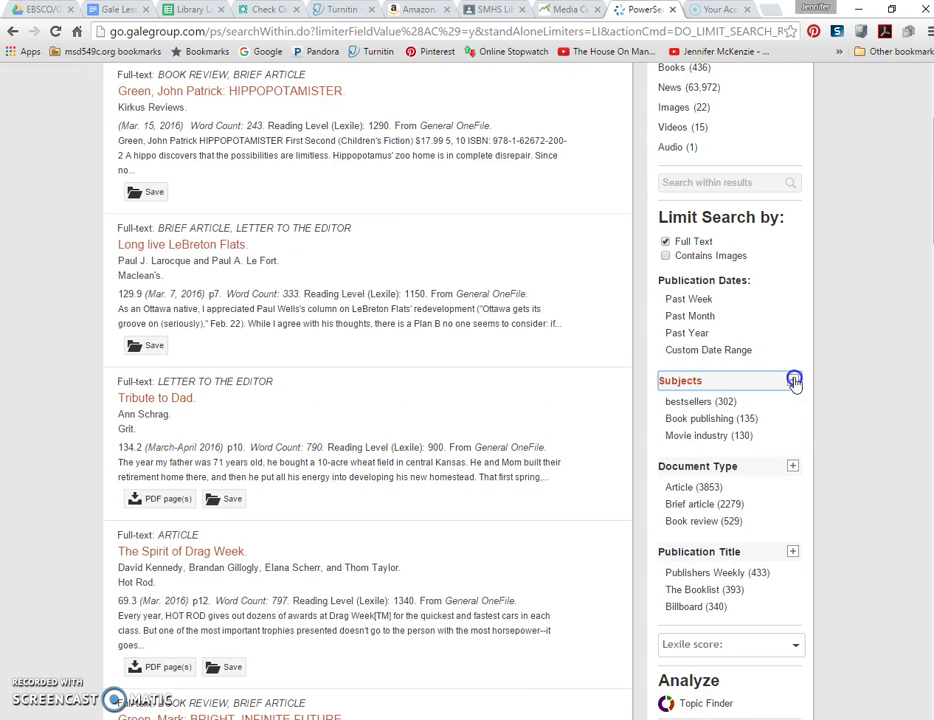
scroll(876, 455, "down", 2)
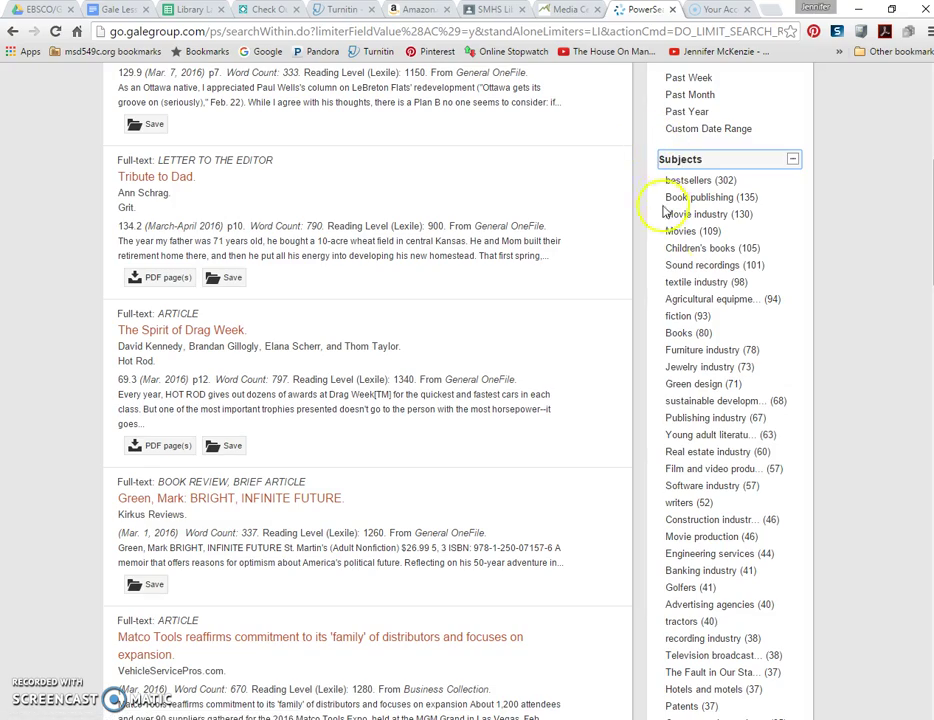
scroll(845, 670, "down", 2)
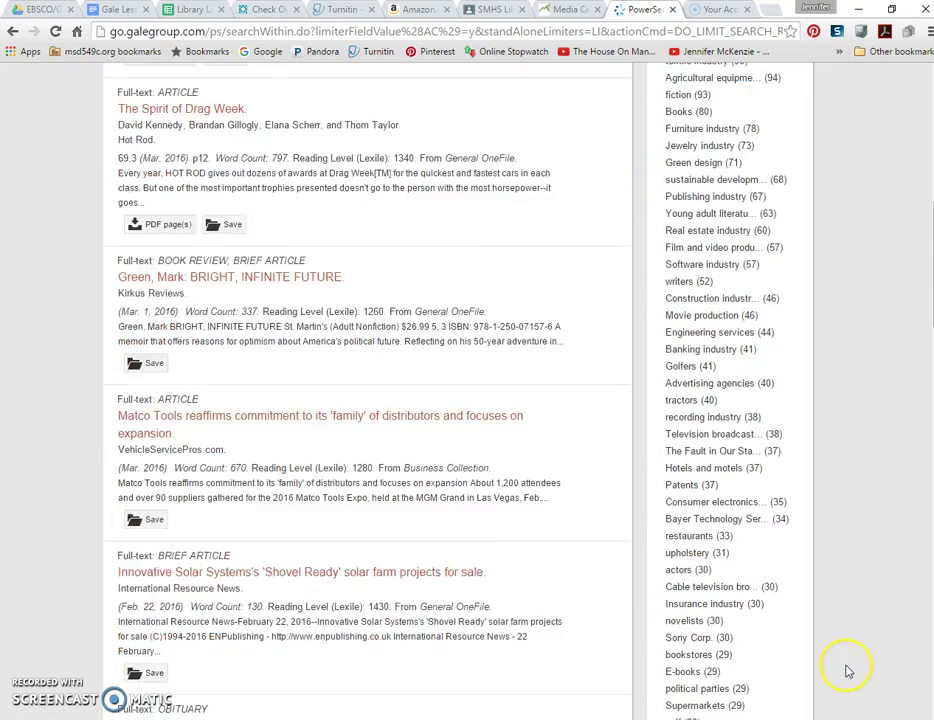
scroll(845, 670, "down", 2)
scroll(845, 670, "up", 8)
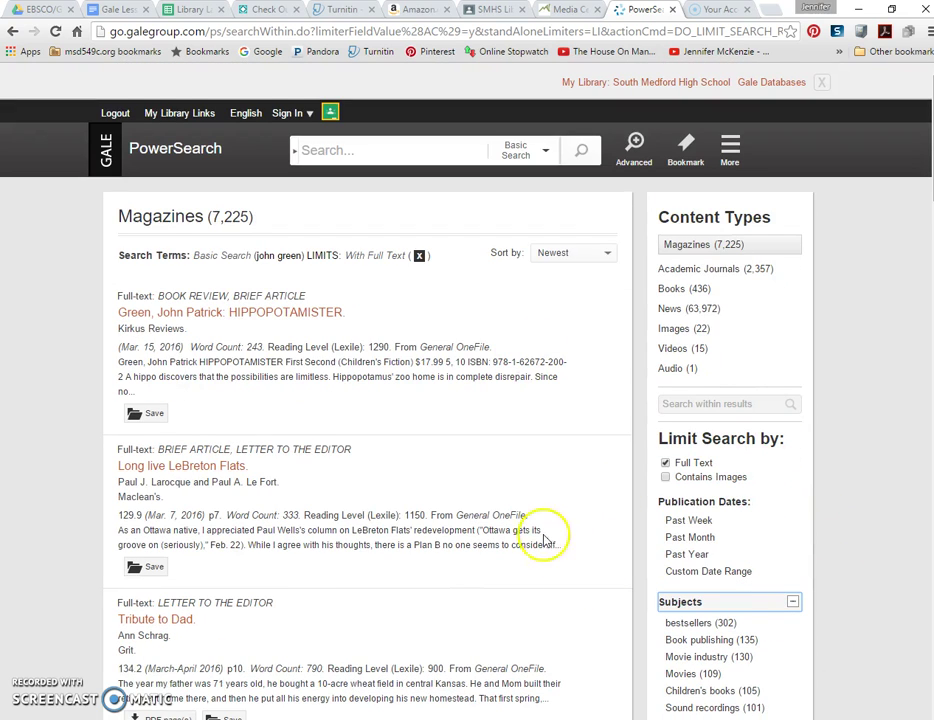
scroll(500, 600, "down", 3)
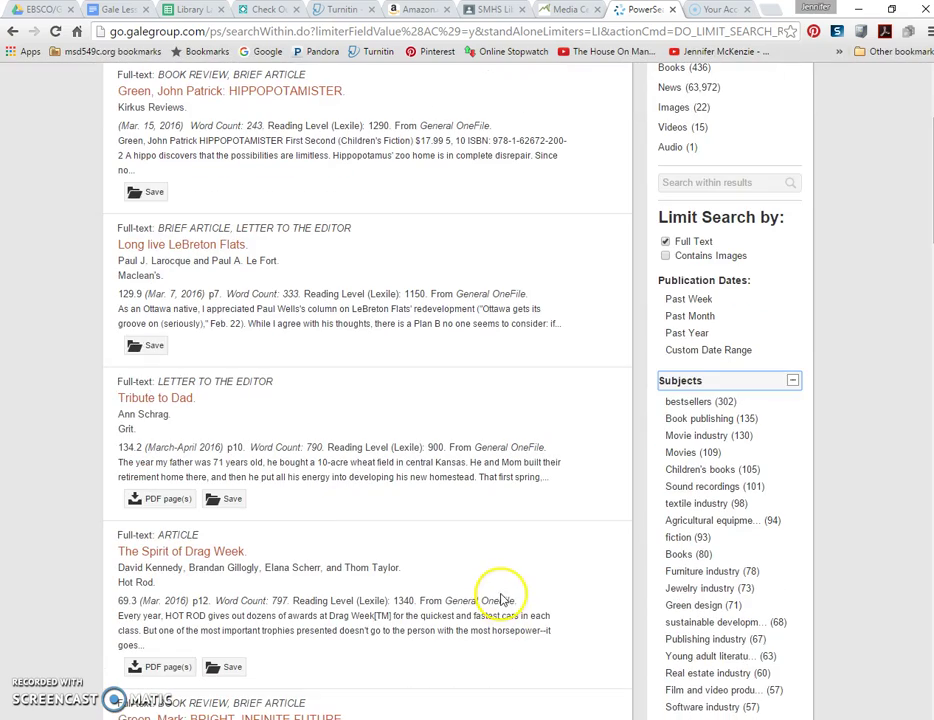
From the "maya angelou" magazine results limited to the subject "Winfrey, Oprah", open the WWD interview titled "Oprah Winfrey"
scroll(495, 572, "down", 1)
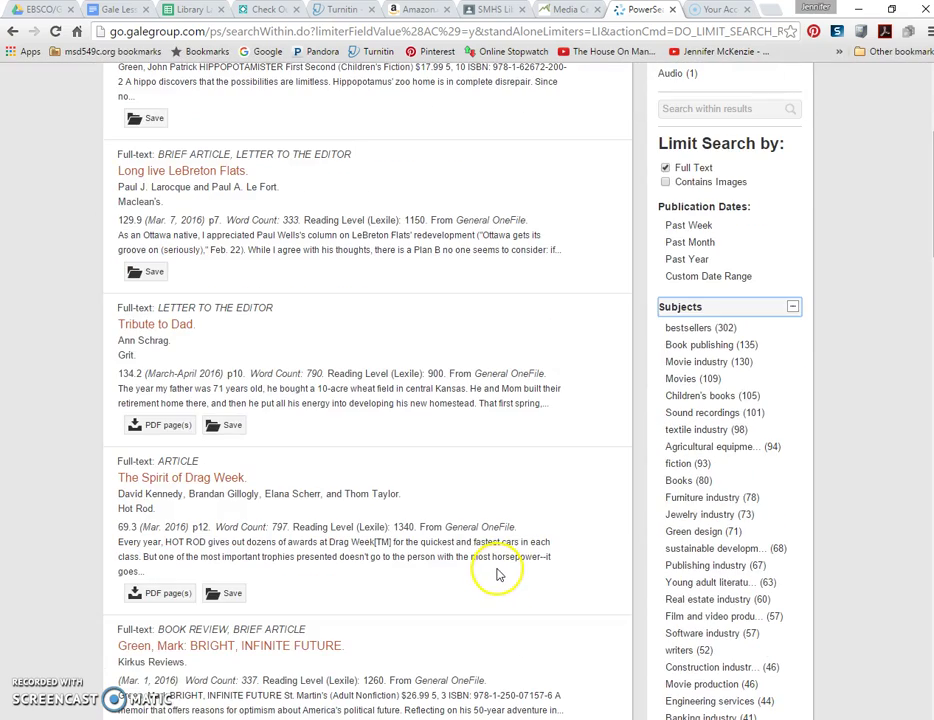
scroll(490, 570, "up", 3)
scroll(496, 567, "down", 2)
scroll(517, 556, "down", 1)
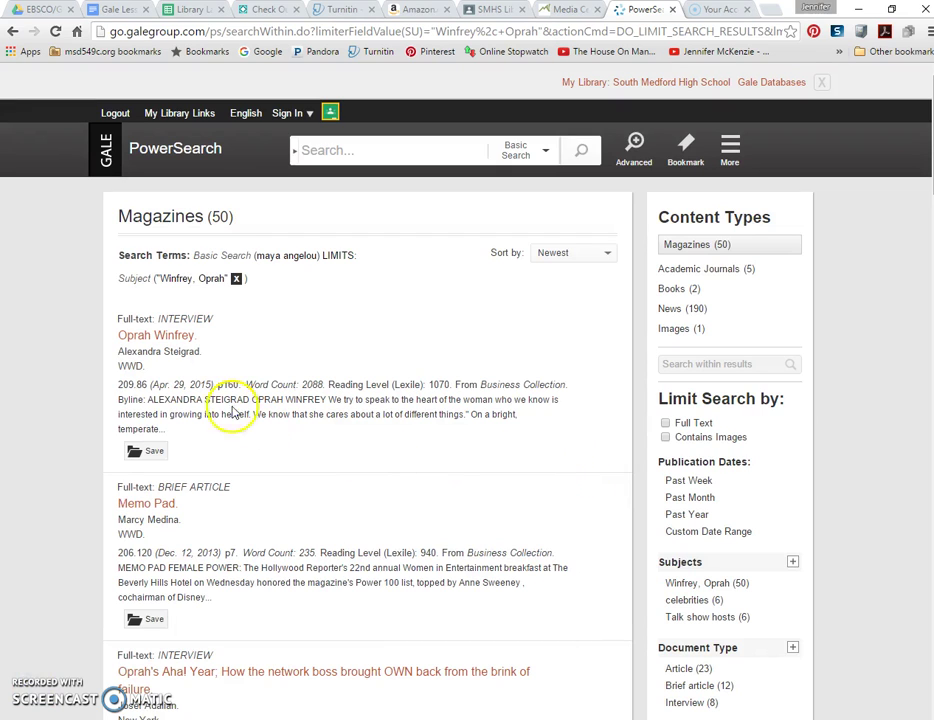
left_click(161, 337)
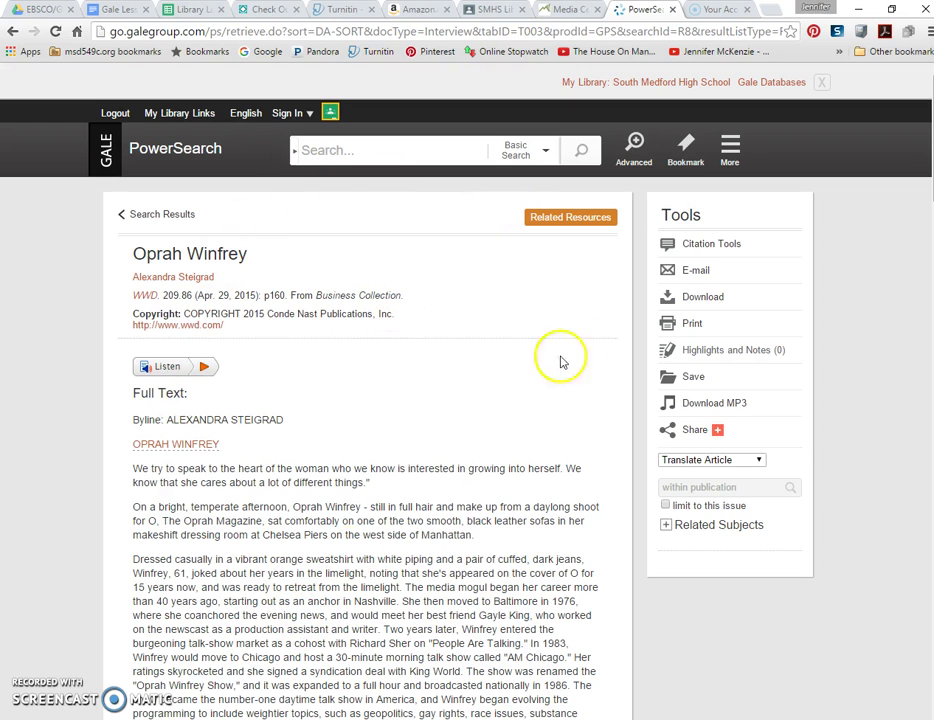
Open the article's citation and copy the MLA 7th Edition entry without its URL, closing the citation window when done
left_click(712, 245)
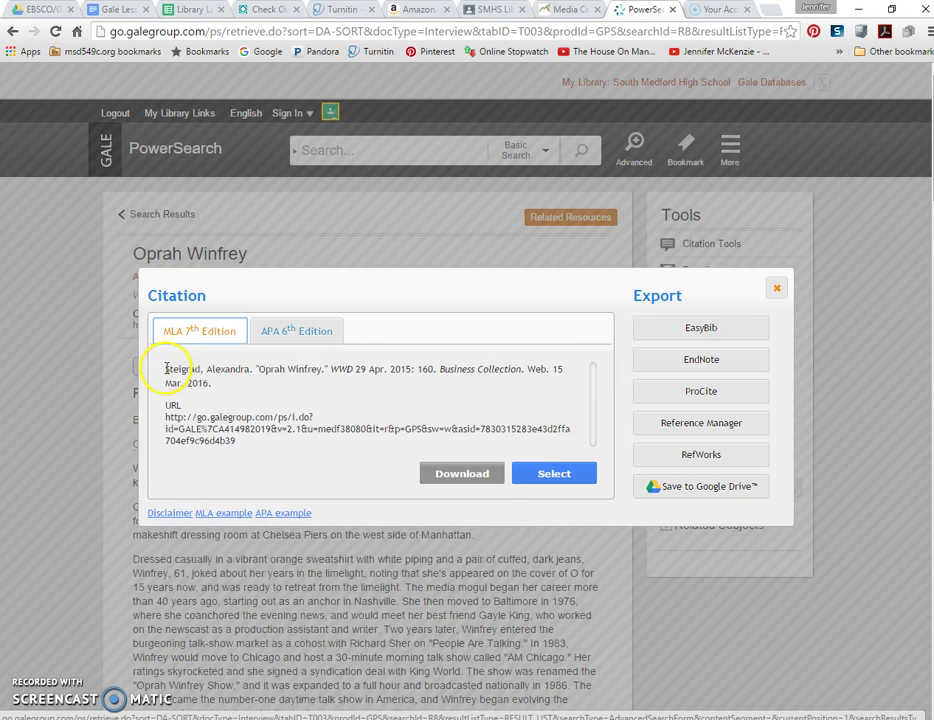
left_click_drag(166, 369, 225, 387)
right_click(225, 387)
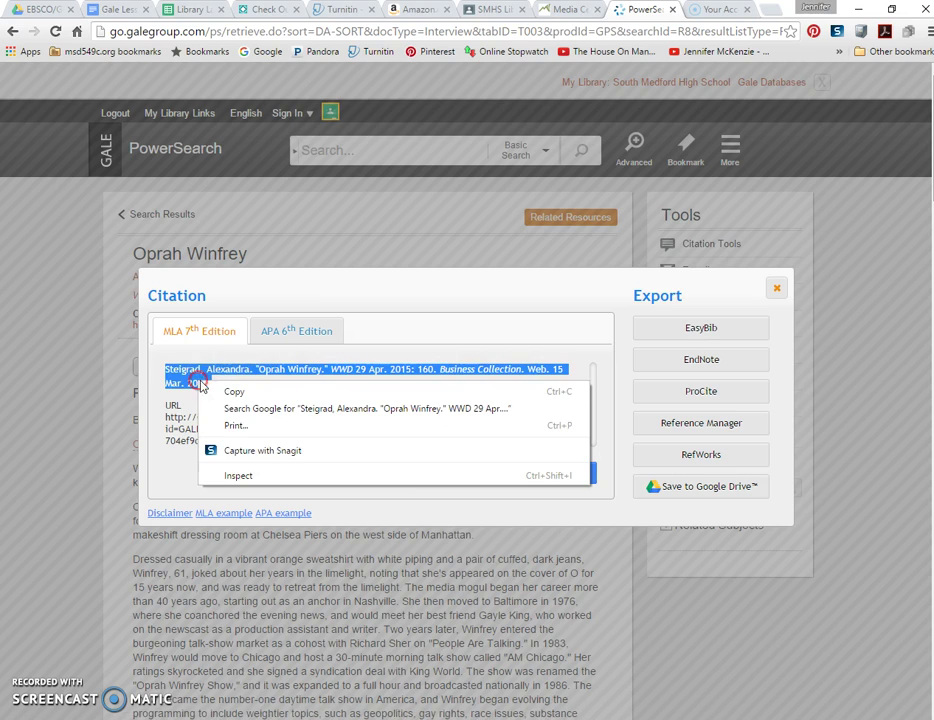
left_click(233, 390)
left_click(551, 477)
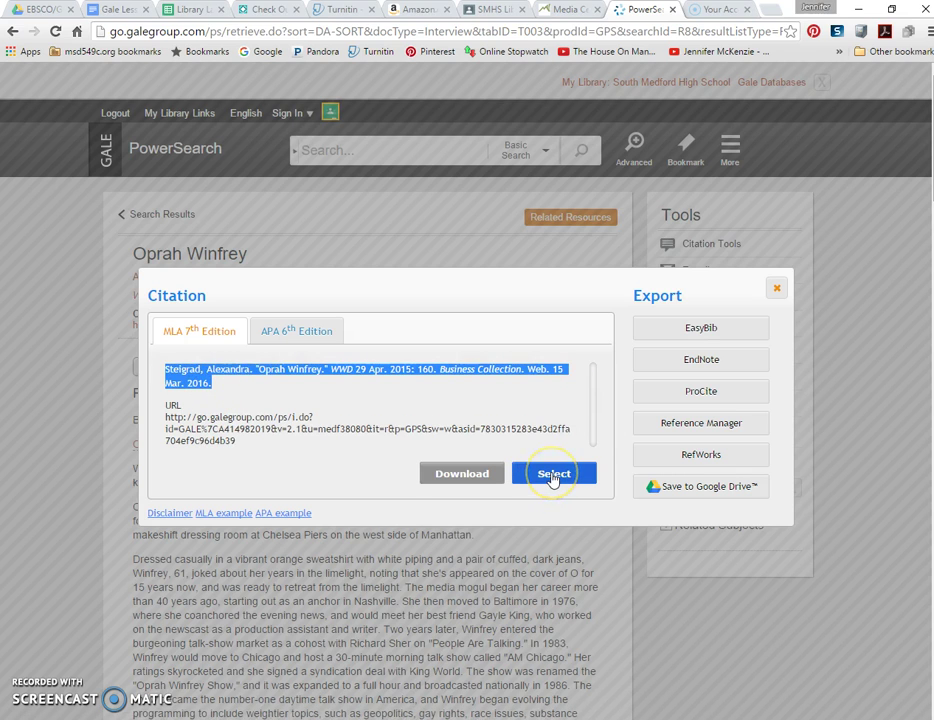
left_click(777, 290)
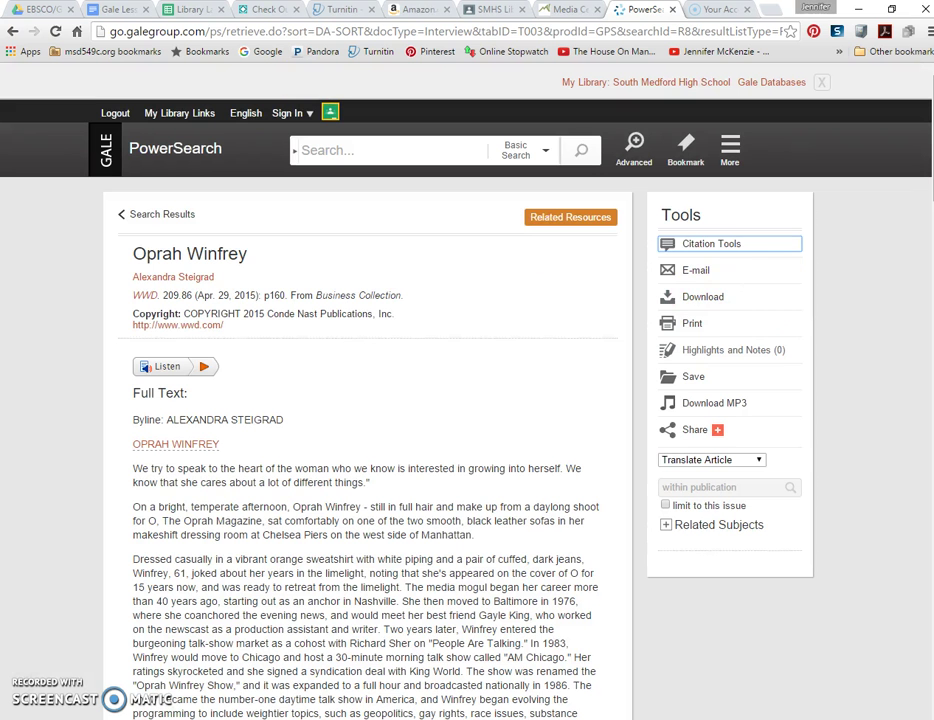
Switch to Google Drive in a new browser tab, create a blank Google Docs document and name it "Works Cited"
left_click(770, 10)
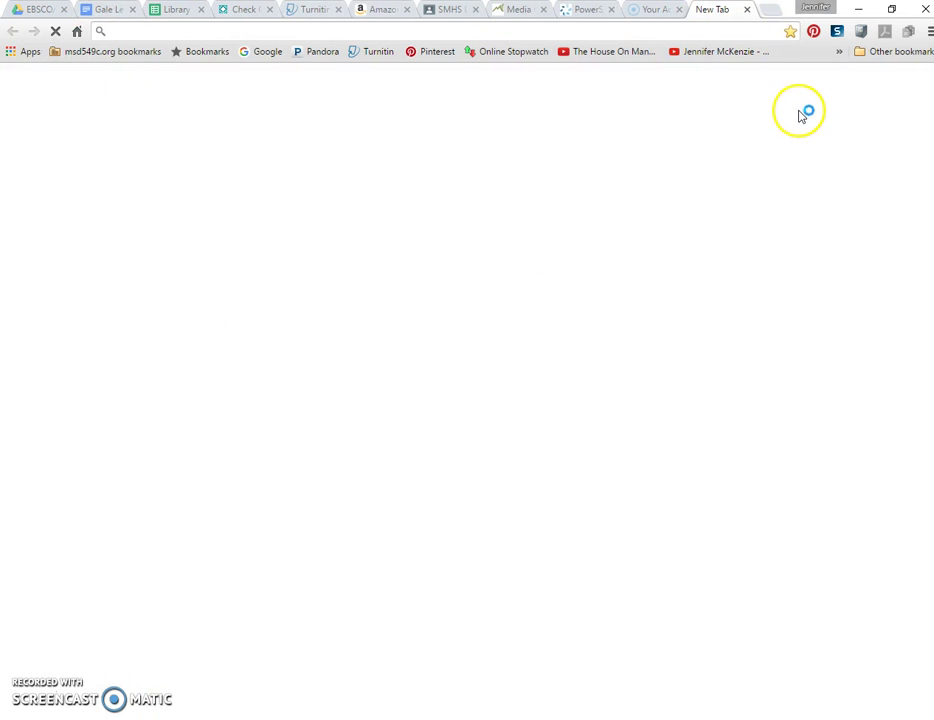
left_click(855, 87)
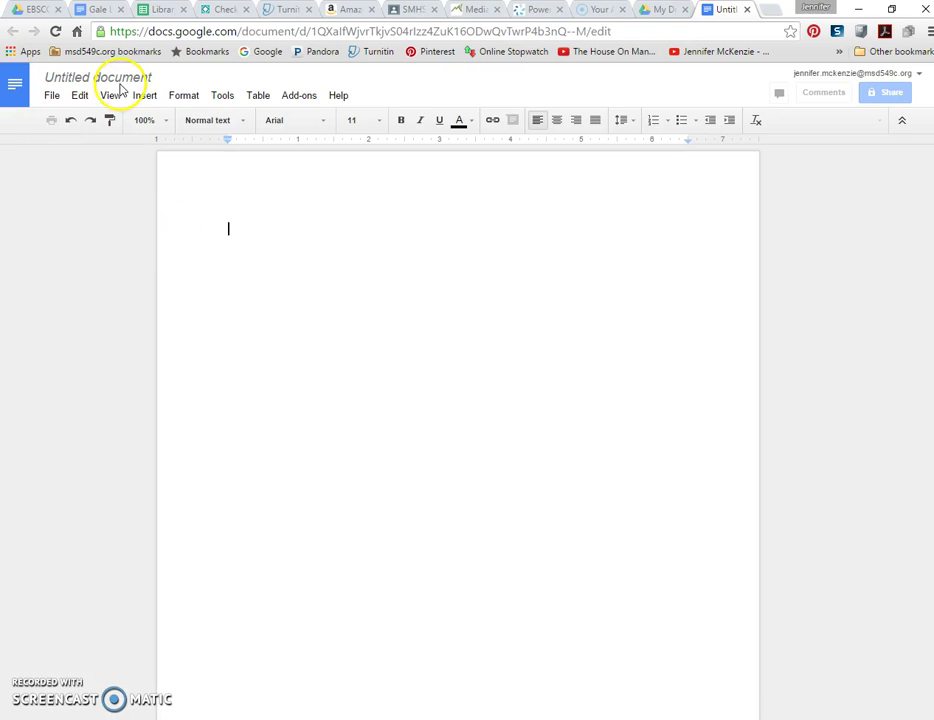
left_click(146, 77)
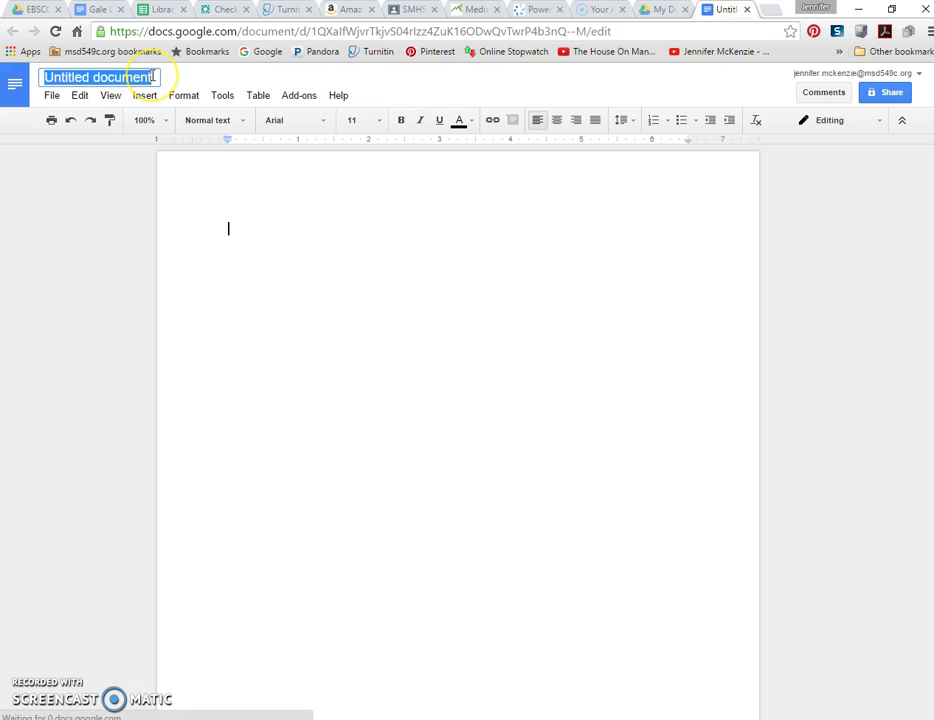
type("Works Cited")
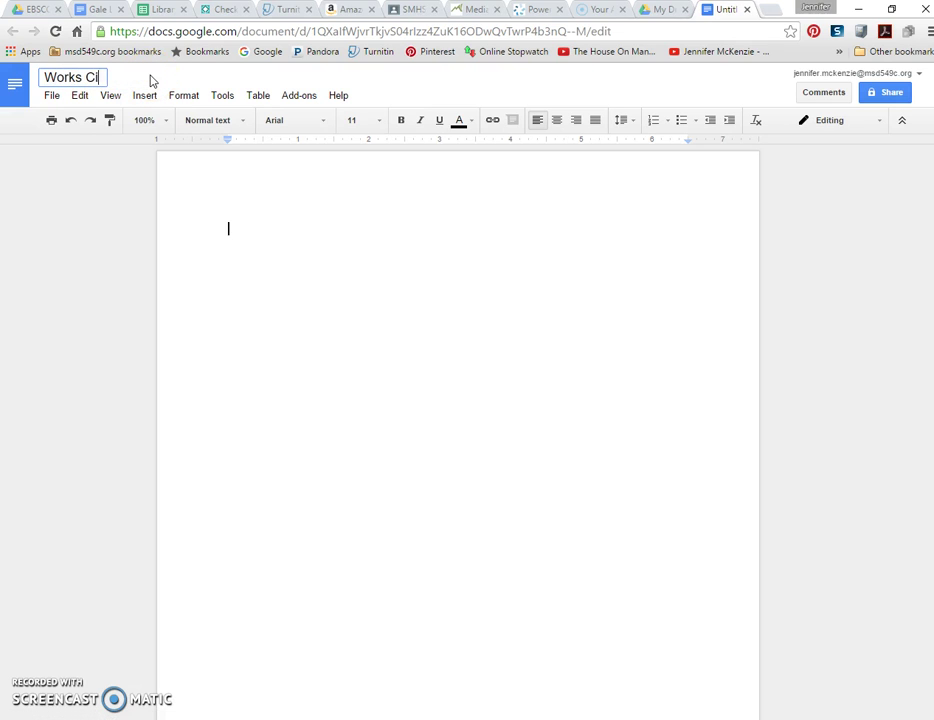
Paste the copied citation into the document and add a centred "Works Cited" heading on the line above it
left_click(237, 231)
right_click(237, 230)
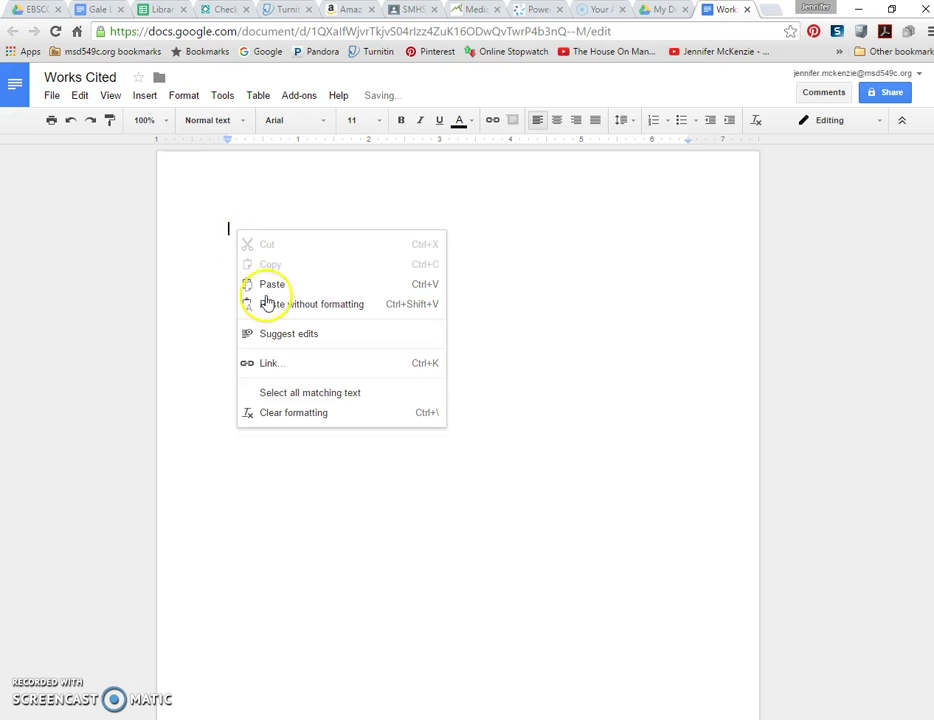
left_click(272, 285)
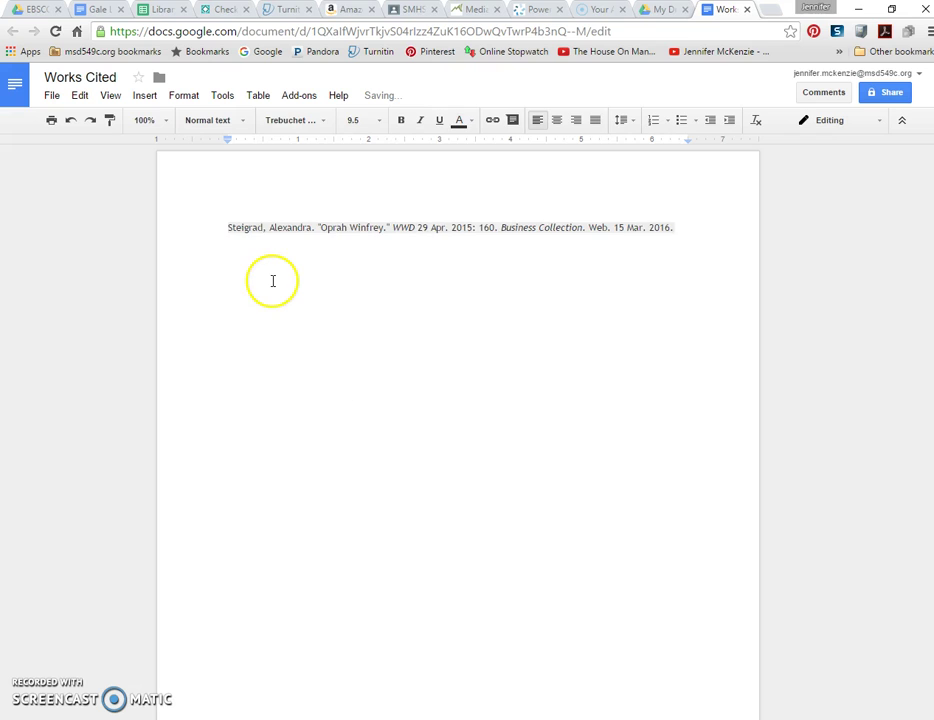
left_click(226, 227)
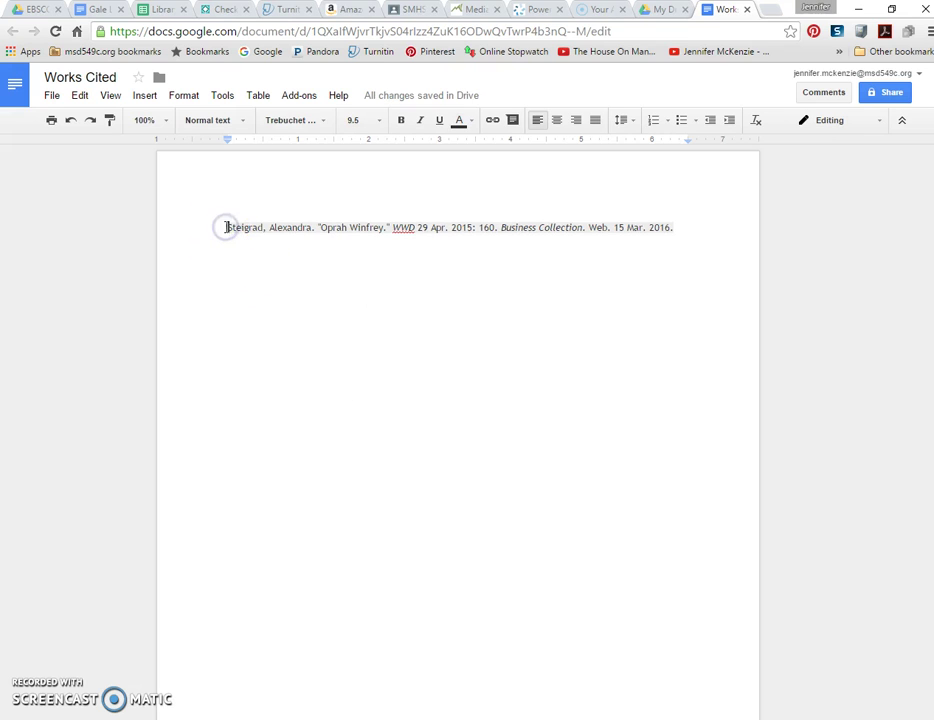
key("Return")
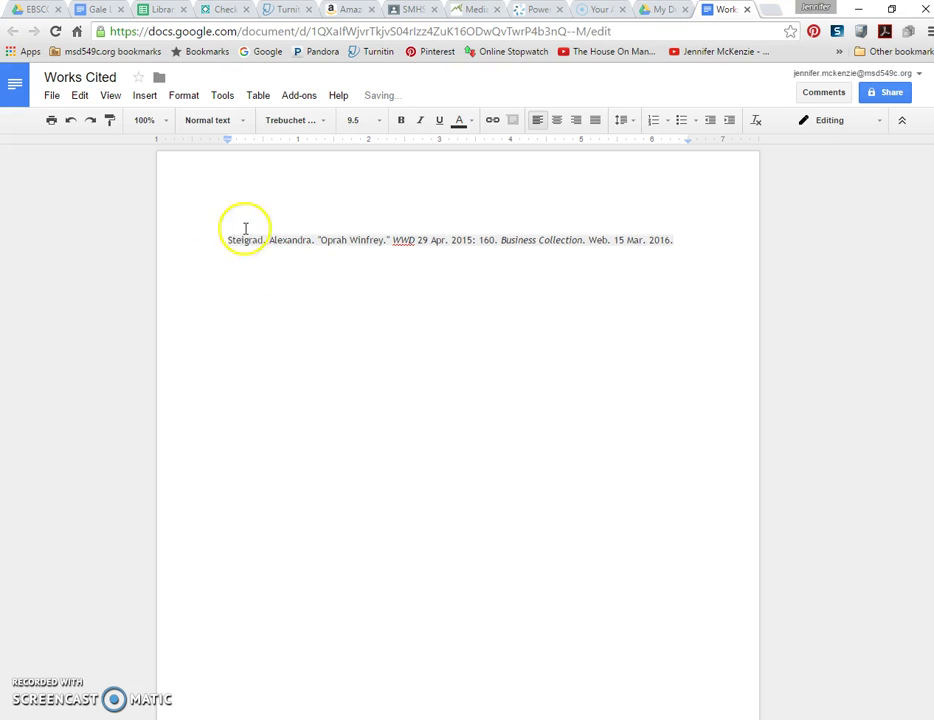
left_click(557, 120)
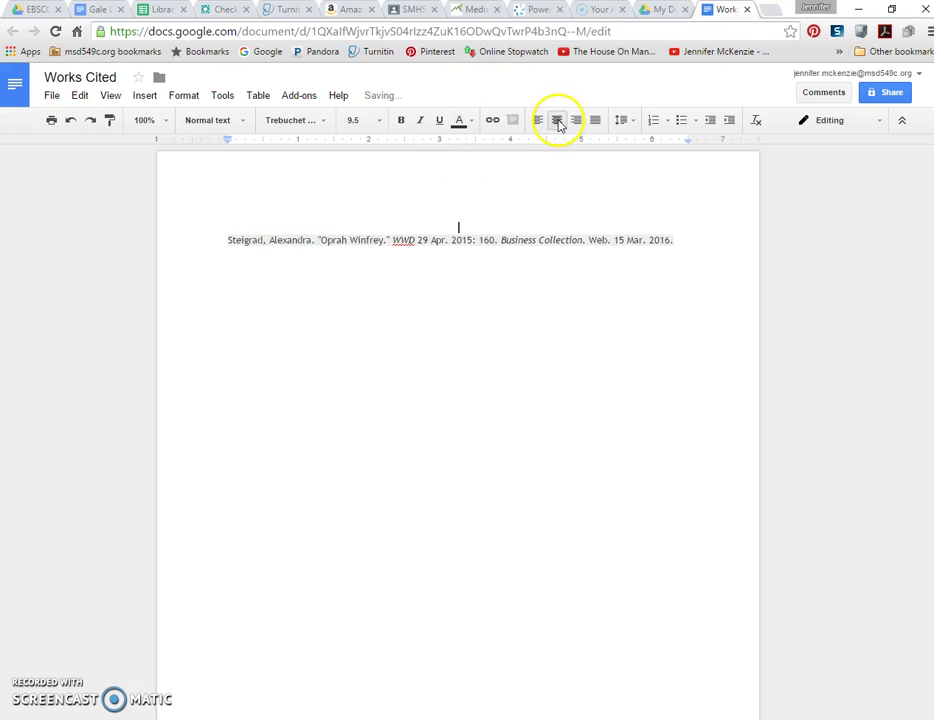
type("Works Cited")
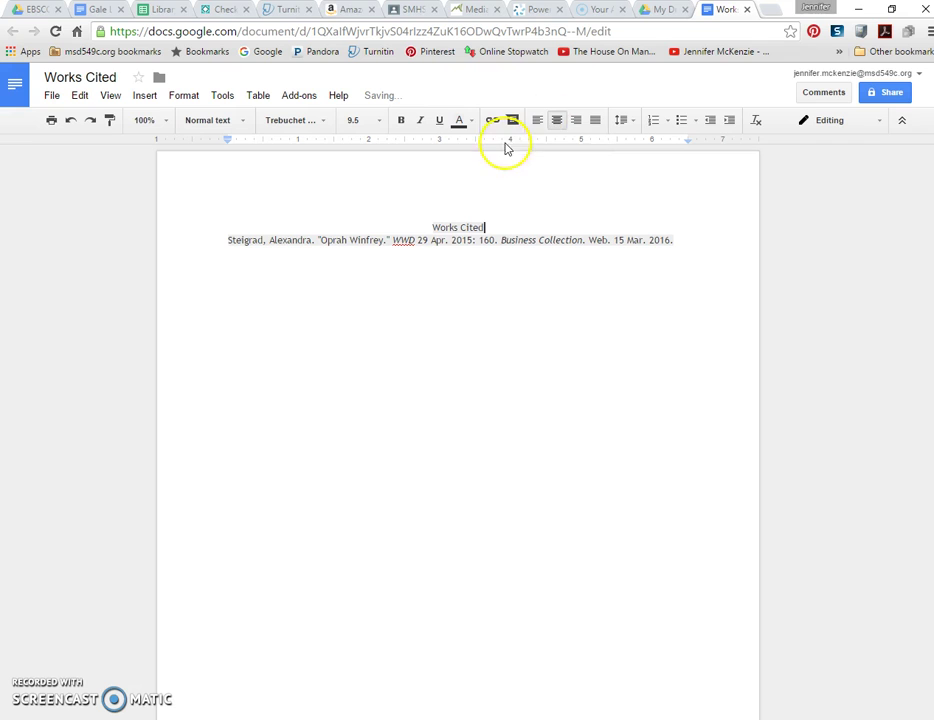
Set the heading and the citation to the Calibri font at size 12
left_click_drag(425, 215, 782, 267)
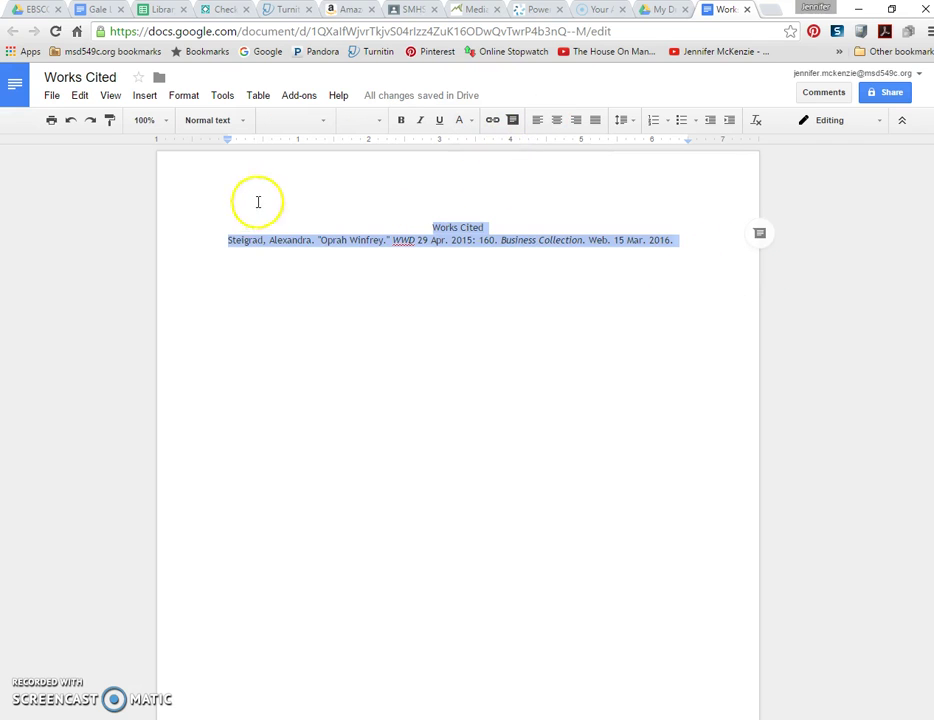
left_click(322, 122)
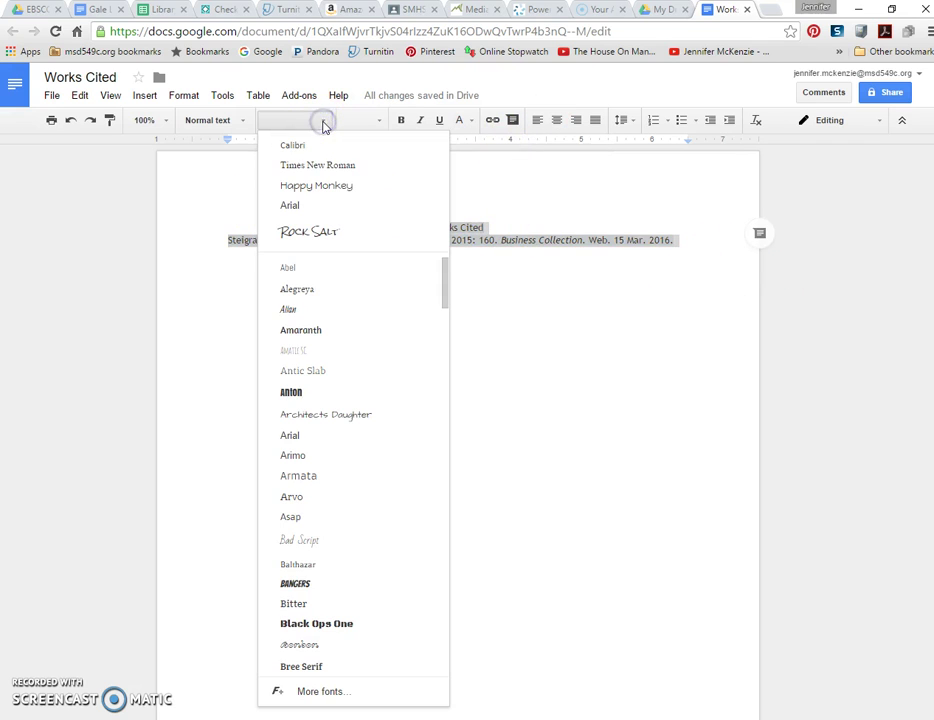
left_click(298, 140)
left_click(380, 124)
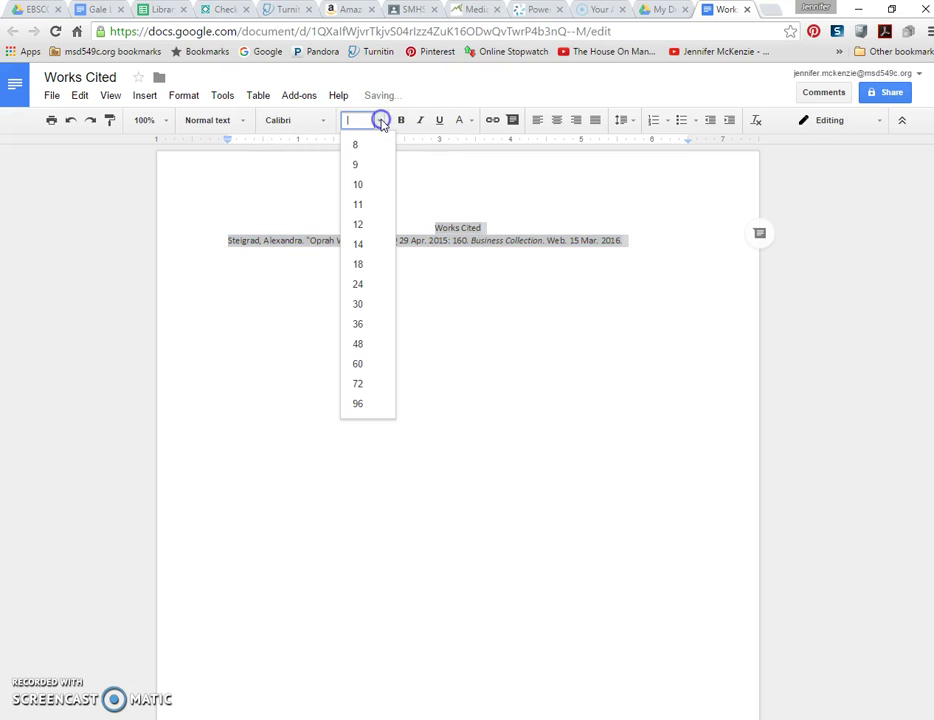
left_click(361, 224)
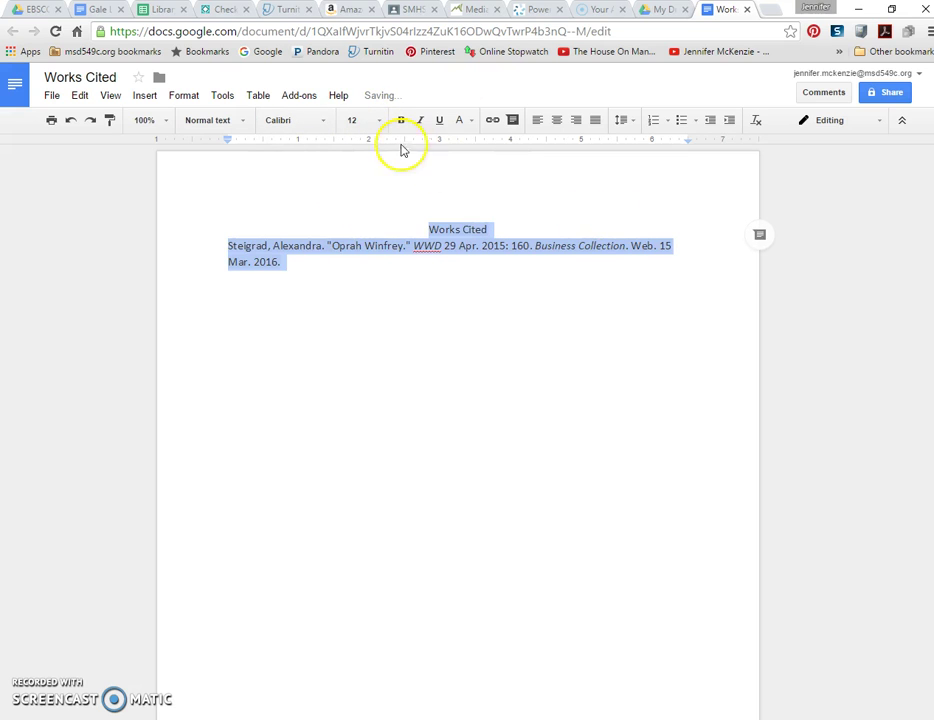
Double-space the heading and the citation and remove their highlight colour
left_click(626, 120)
left_click(630, 202)
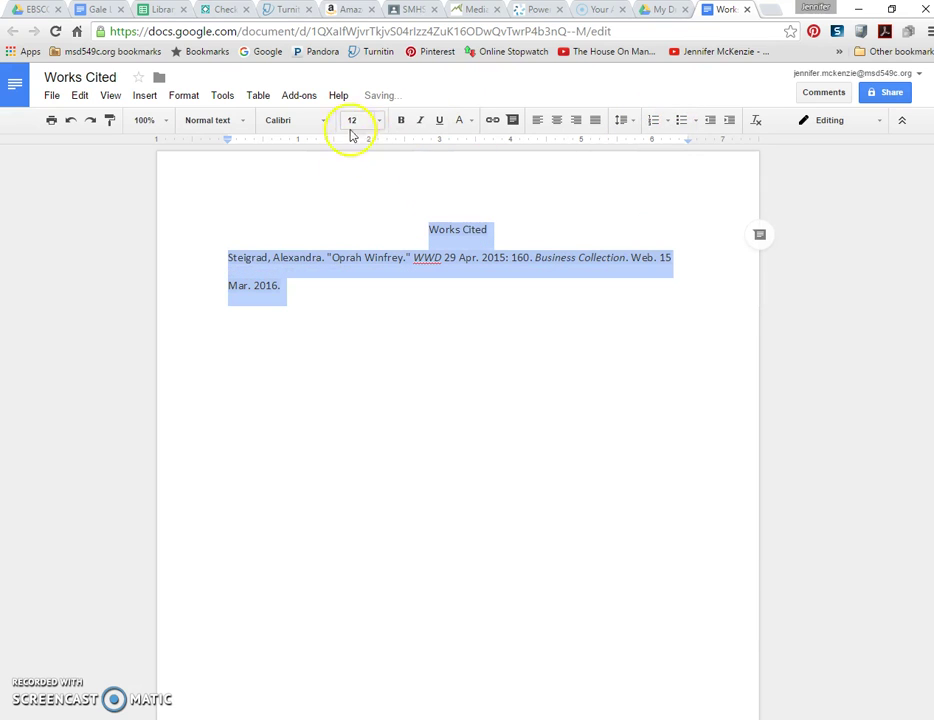
left_click(472, 121)
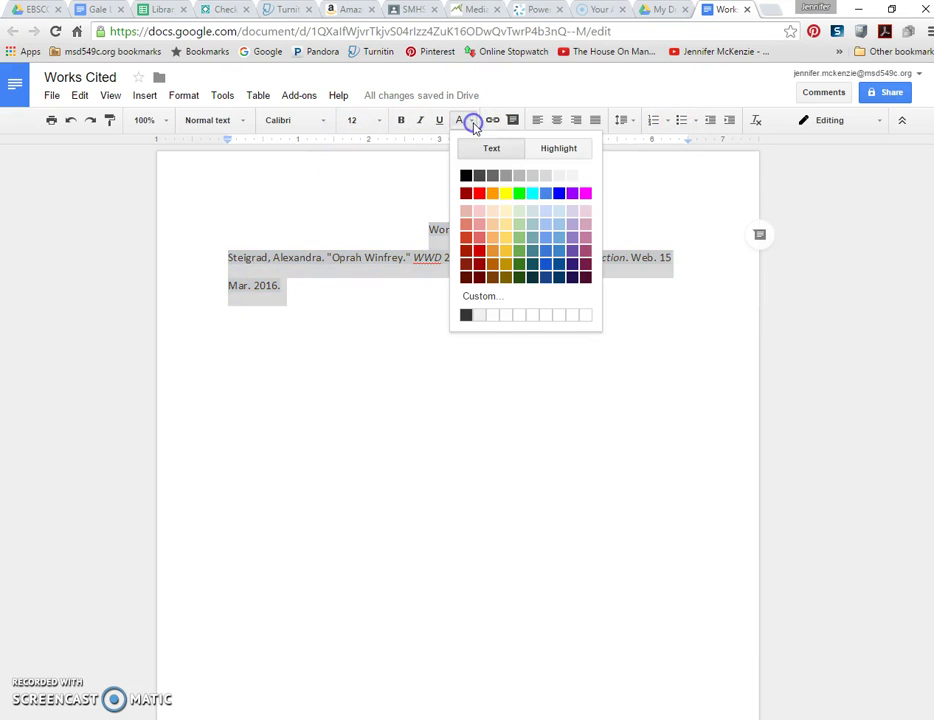
left_click(559, 148)
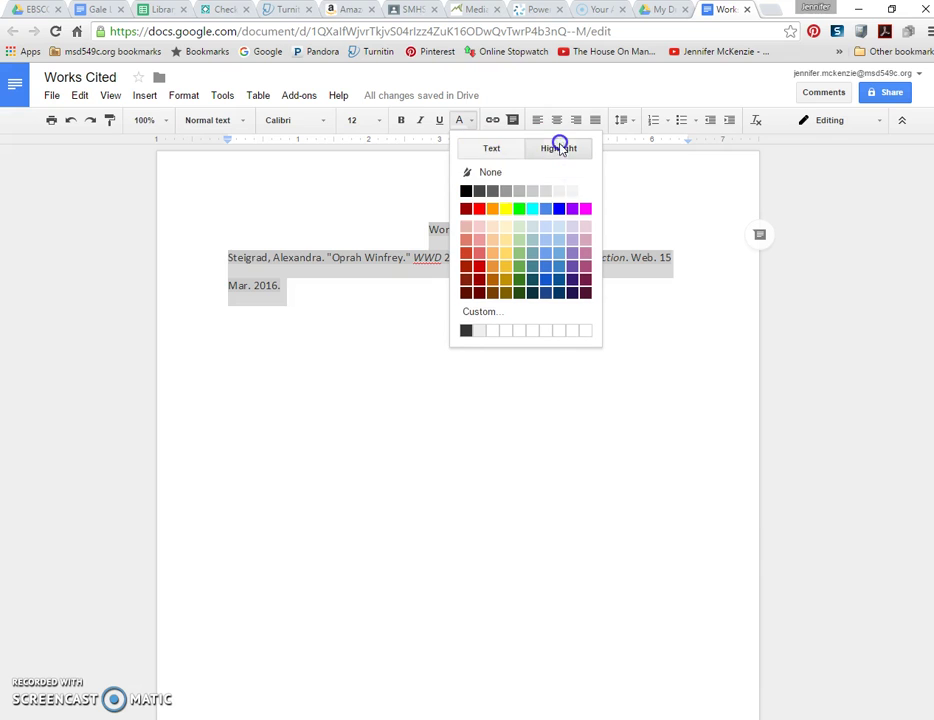
left_click(505, 177)
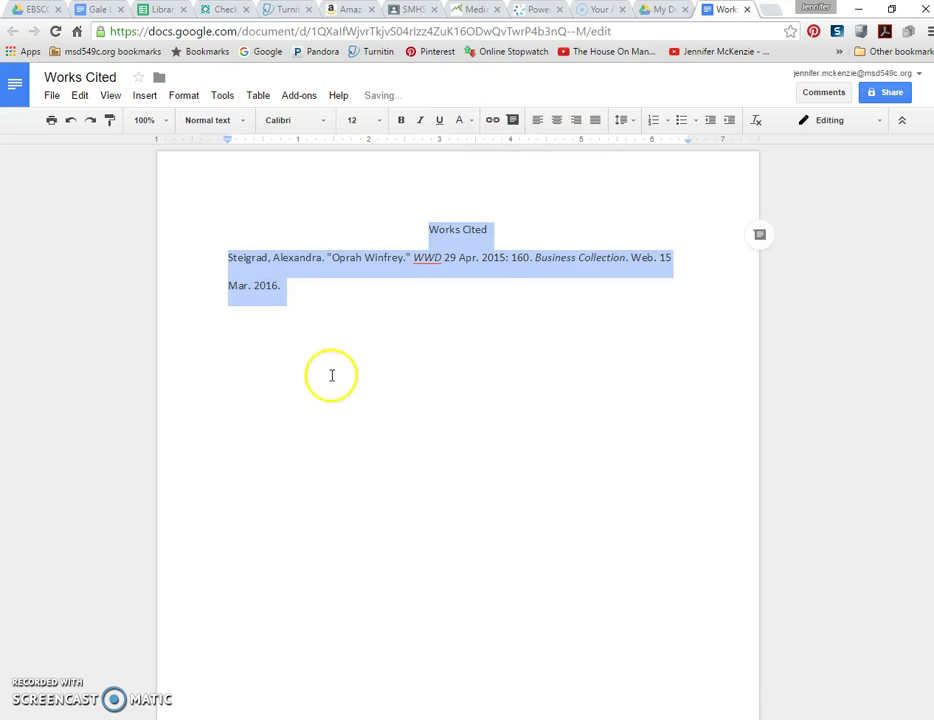
Give the citation a hanging indent of about 0.5 inch, keeping its first line at the page margin
left_click(310, 288)
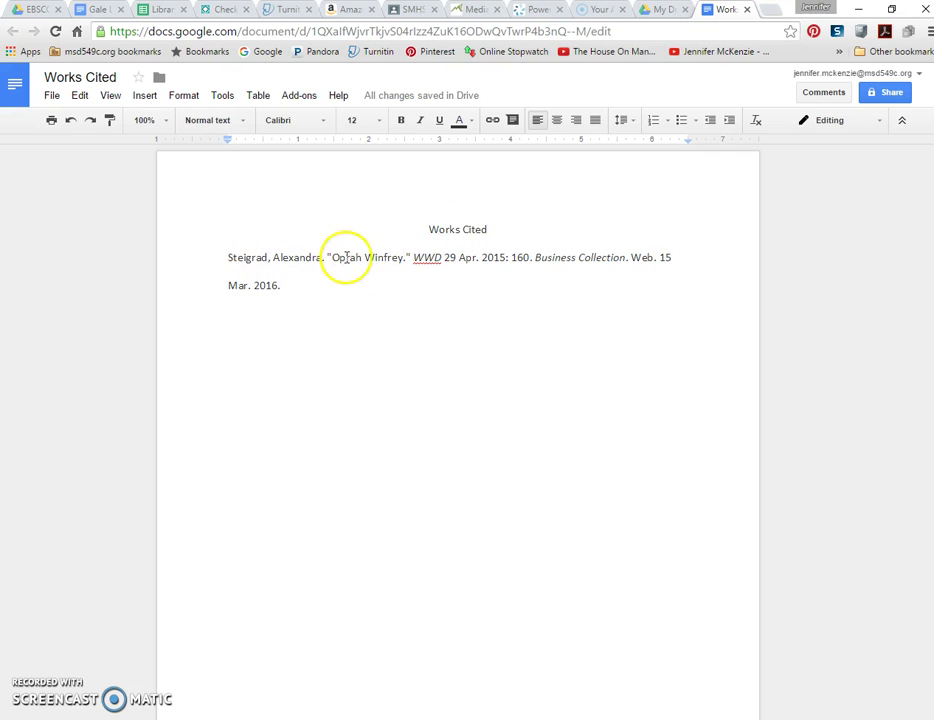
left_click_drag(334, 259, 387, 260)
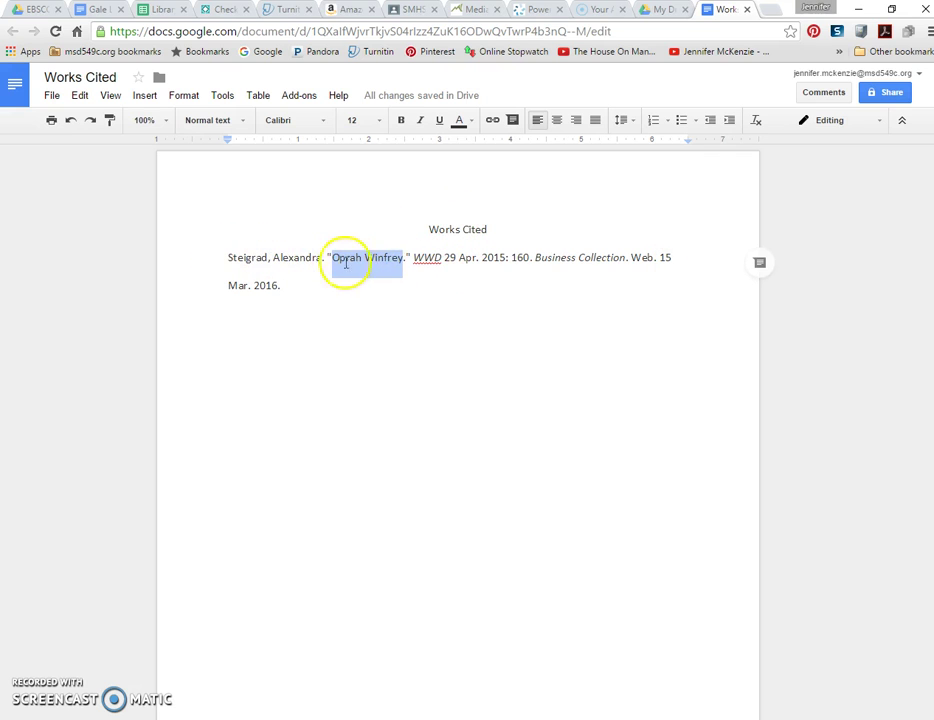
left_click(484, 286)
left_click_drag(233, 256, 294, 287)
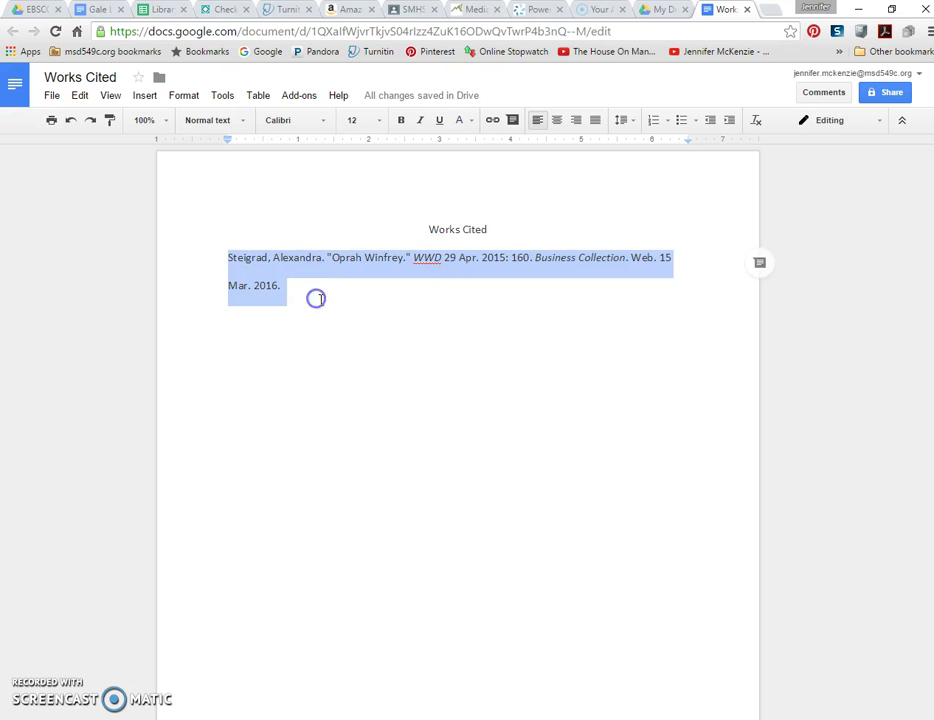
mouse_move(229, 146)
left_mouse_down()
mouse_move(265, 141)
mouse_move(229, 141)
left_mouse_up()
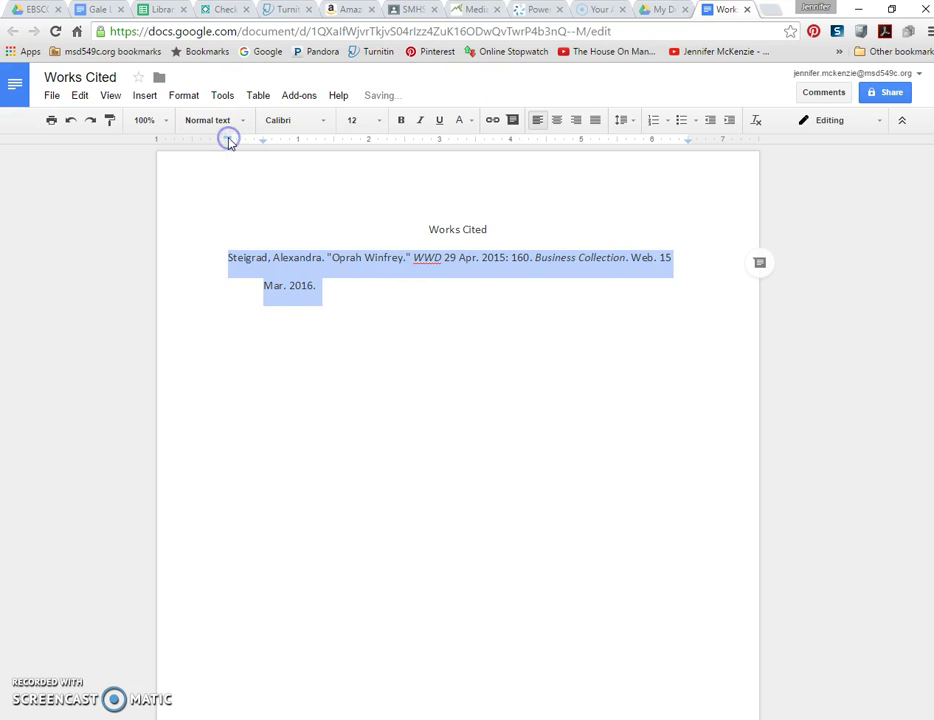
left_click(365, 312)
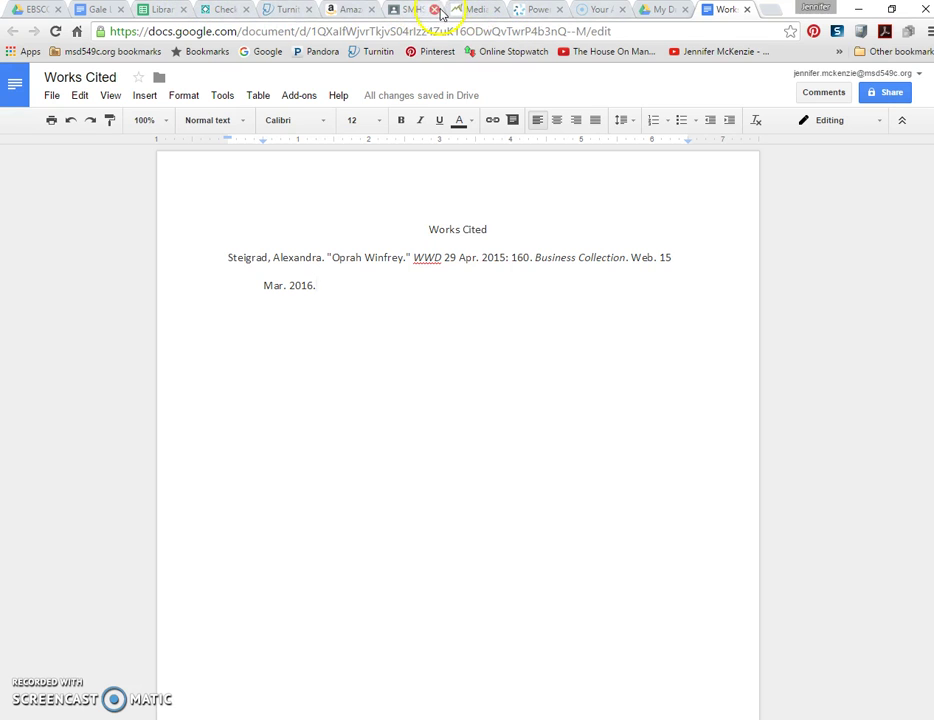
Return to the Oprah Winfrey article in Gale PowerSearch and sign in with the school district Google account
left_click(483, 13)
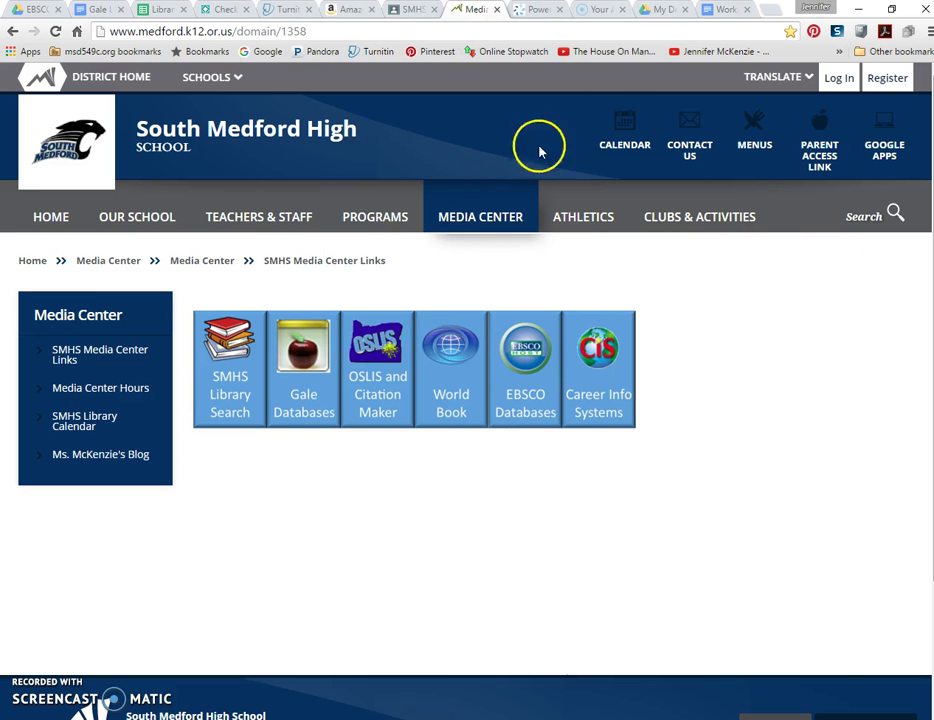
left_click(523, 12)
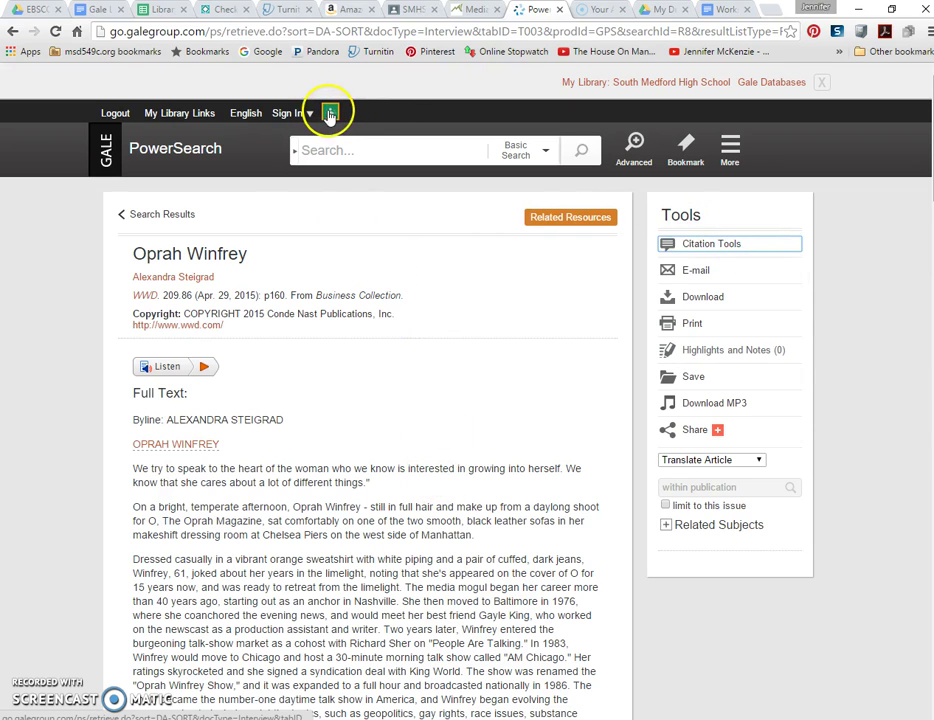
left_click(297, 116)
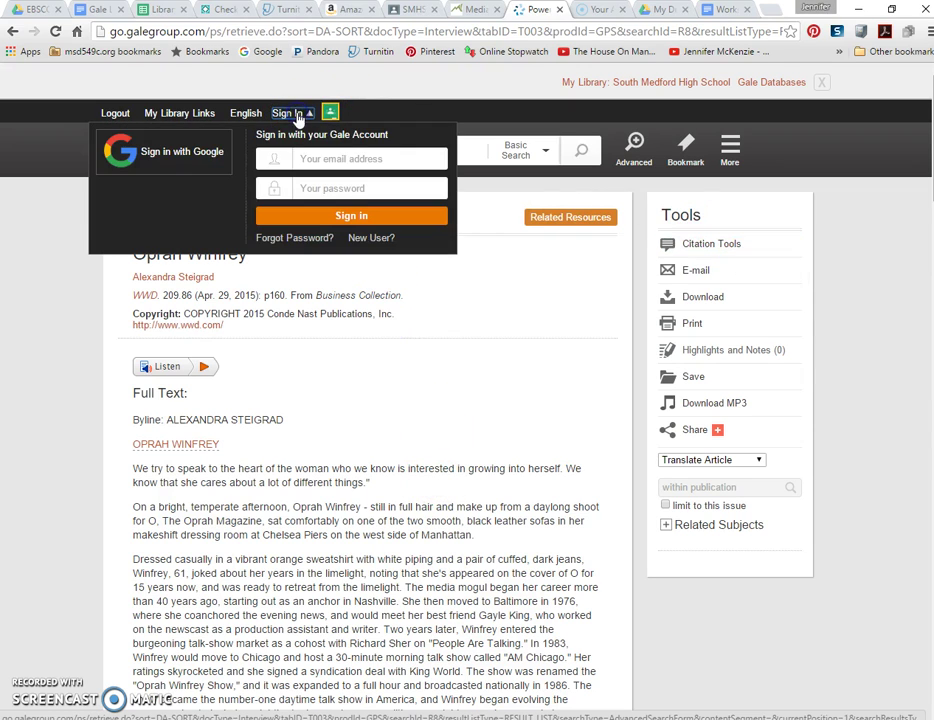
left_click(183, 157)
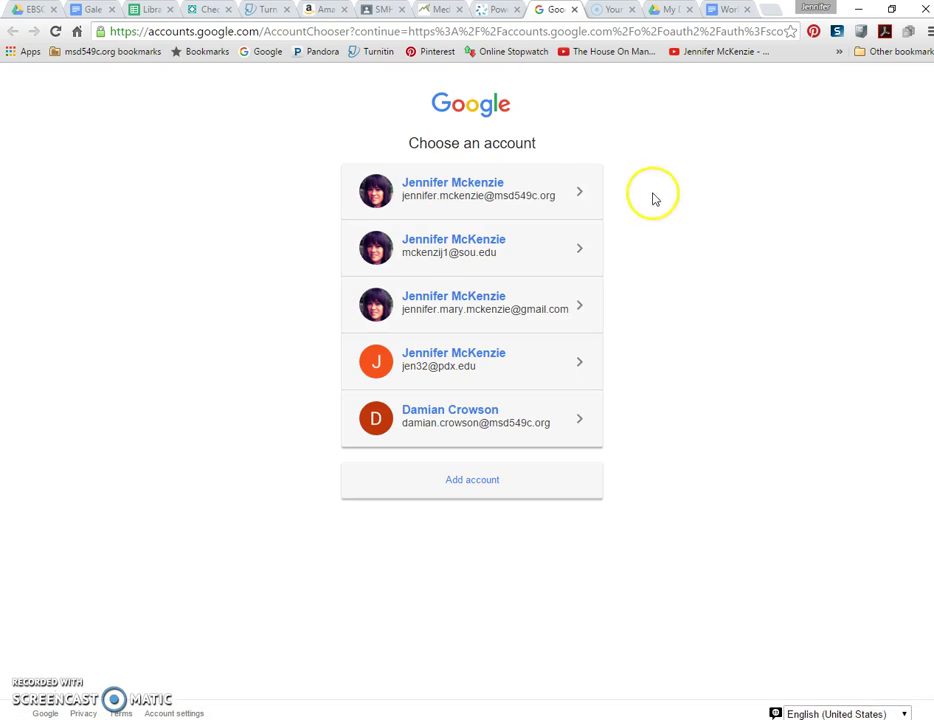
left_click(546, 197)
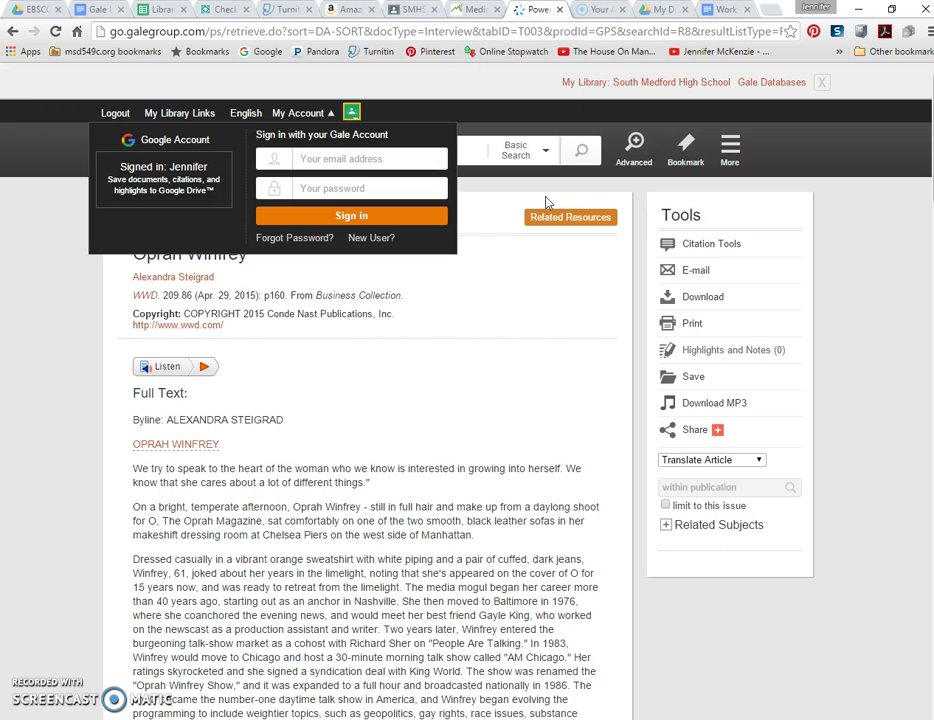
Close the account sign-in panel and download the Oprah Winfrey article to Google Drive
left_click(443, 320)
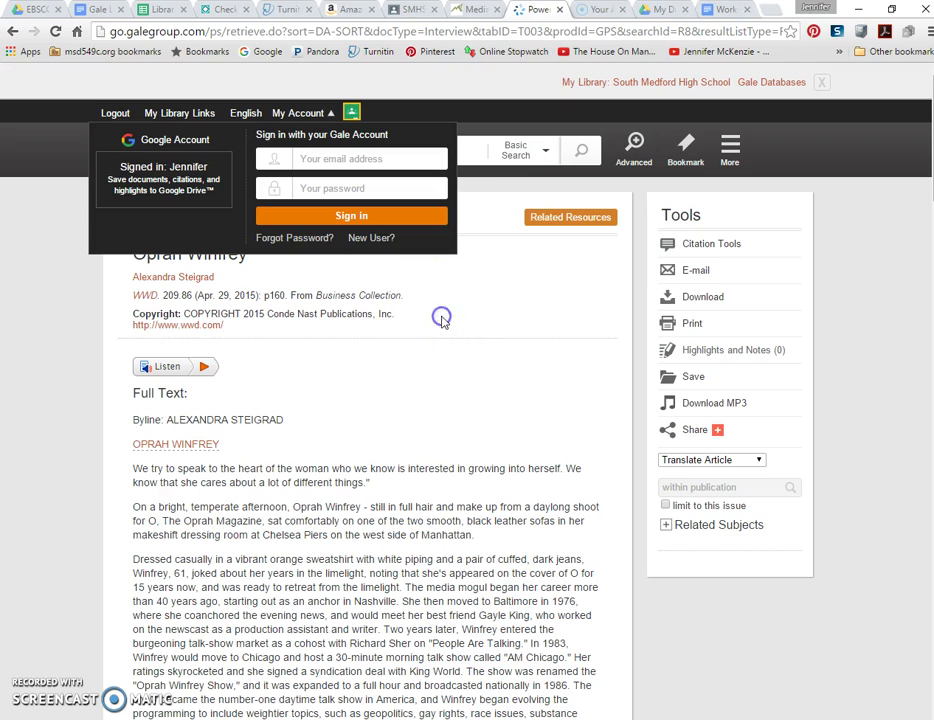
left_click(327, 113)
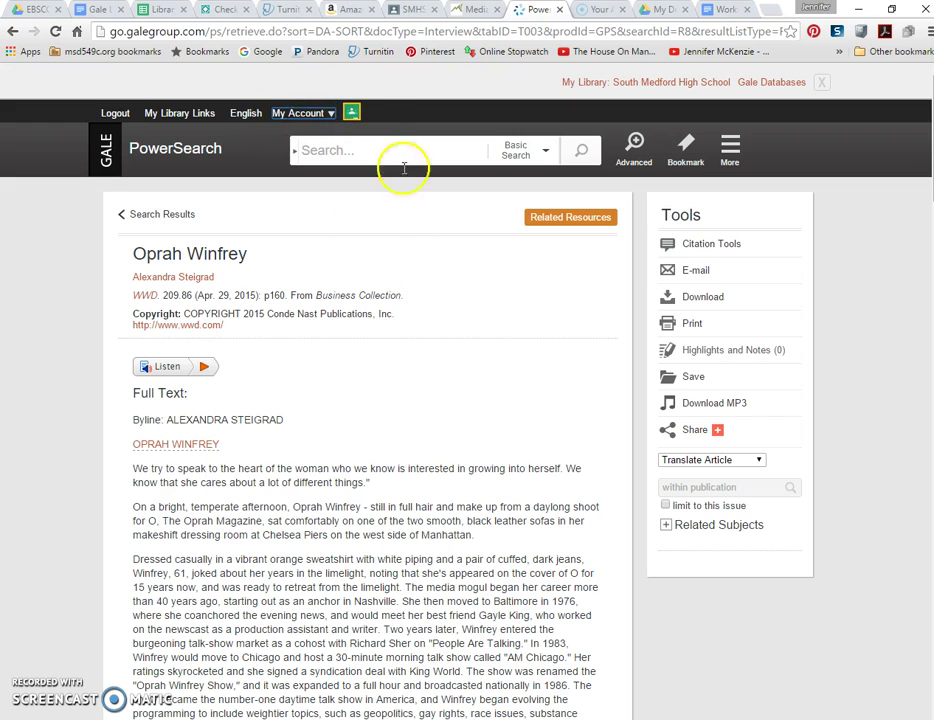
left_click(690, 302)
left_click(432, 458)
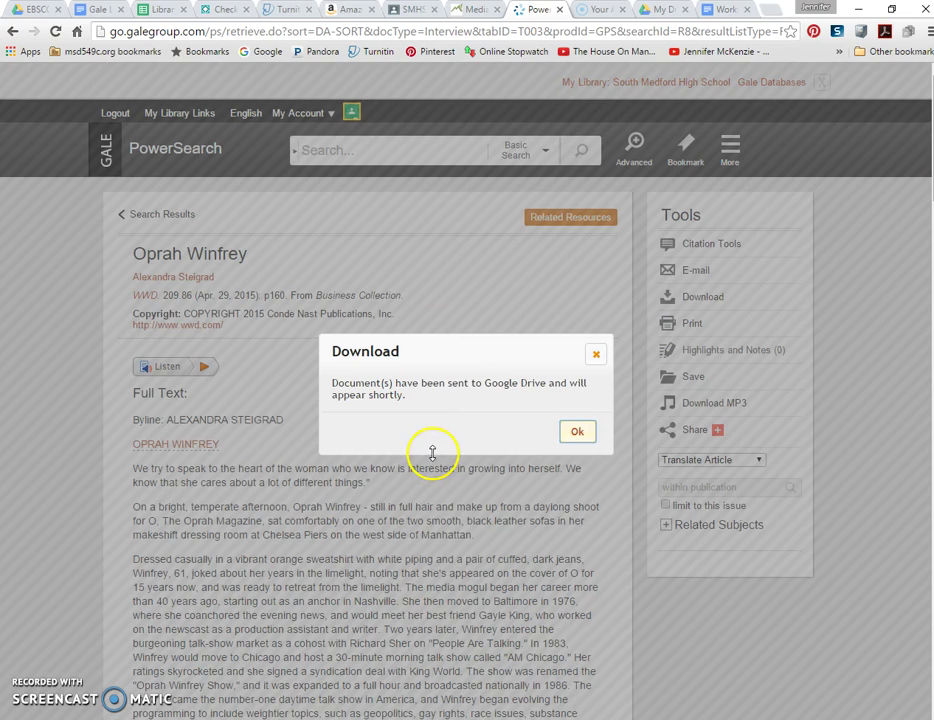
left_click(577, 433)
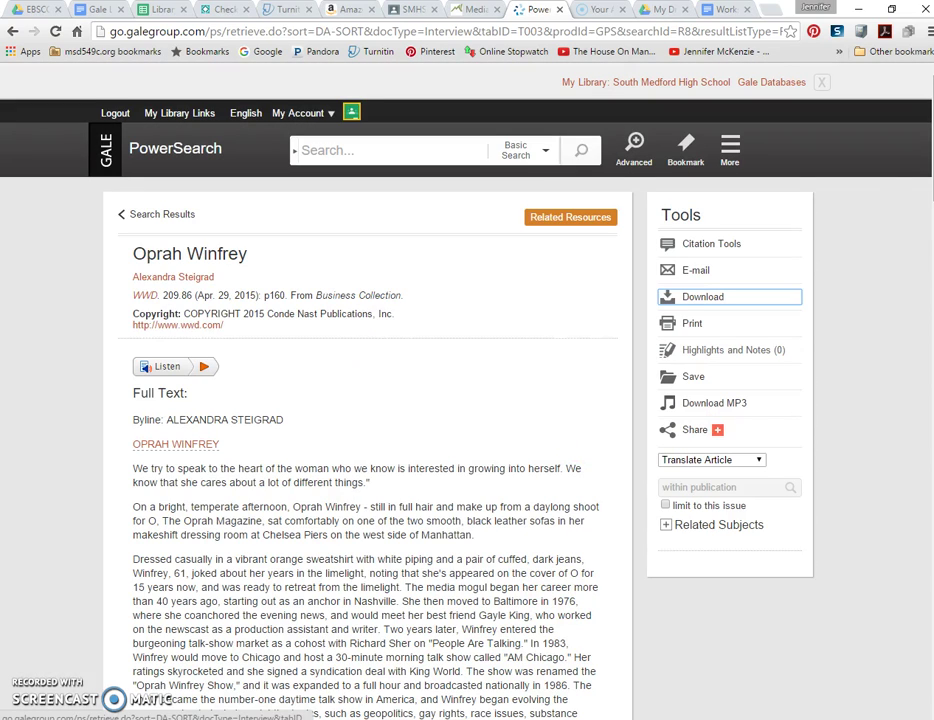
Switch to Google Drive and open "Maya Angelou tells what inspired her latest book" from the PowerSearch folder
left_click(662, 12)
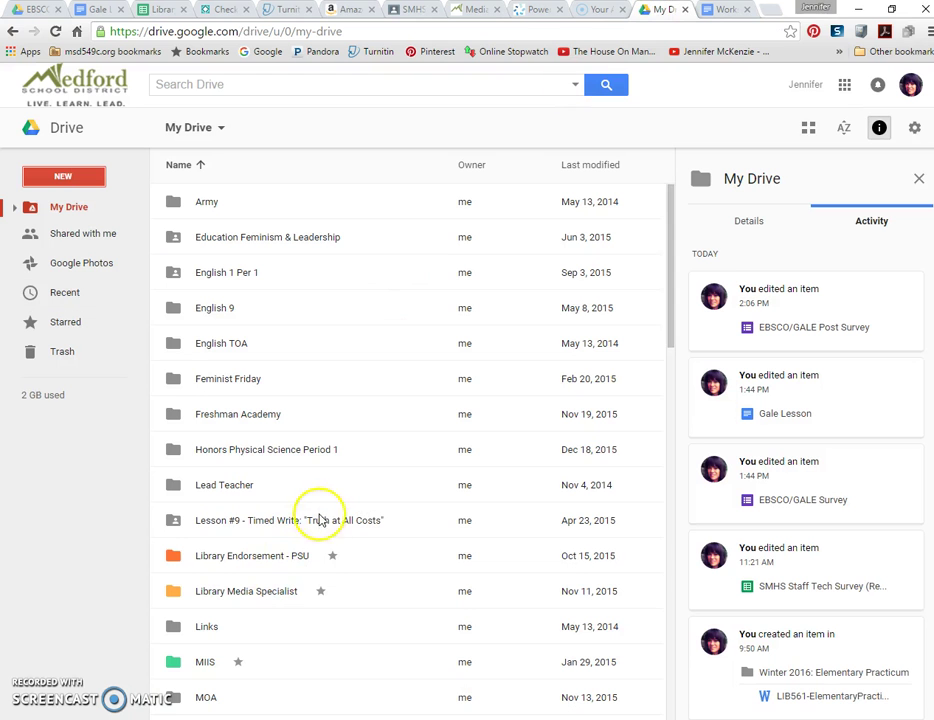
scroll(327, 507, "down", 3)
scroll(327, 507, "down", 2)
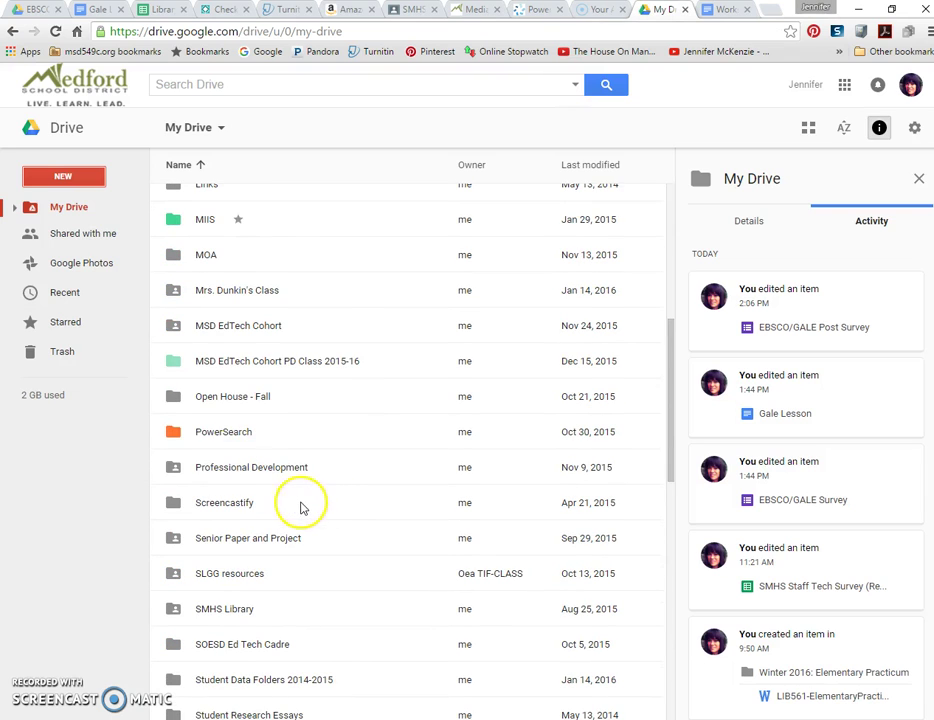
double_click(235, 434)
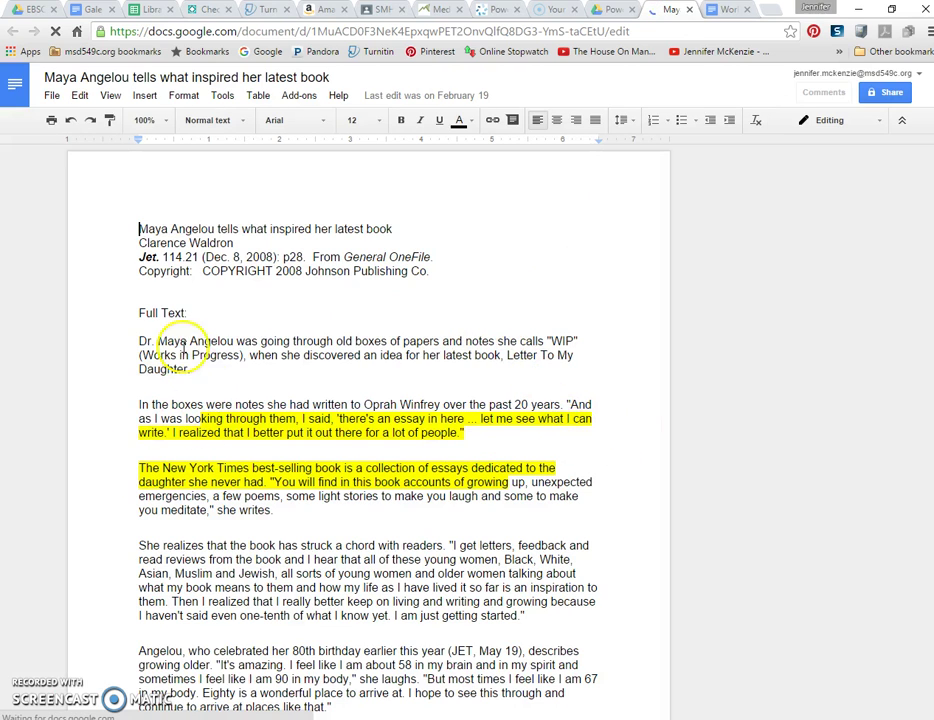
Add the comment "sdkllksflkjflksjkljf" at the end of the paragraph that closes with "I am just getting started."
left_click_drag(217, 557, 535, 616)
left_click(544, 615)
left_click(142, 96)
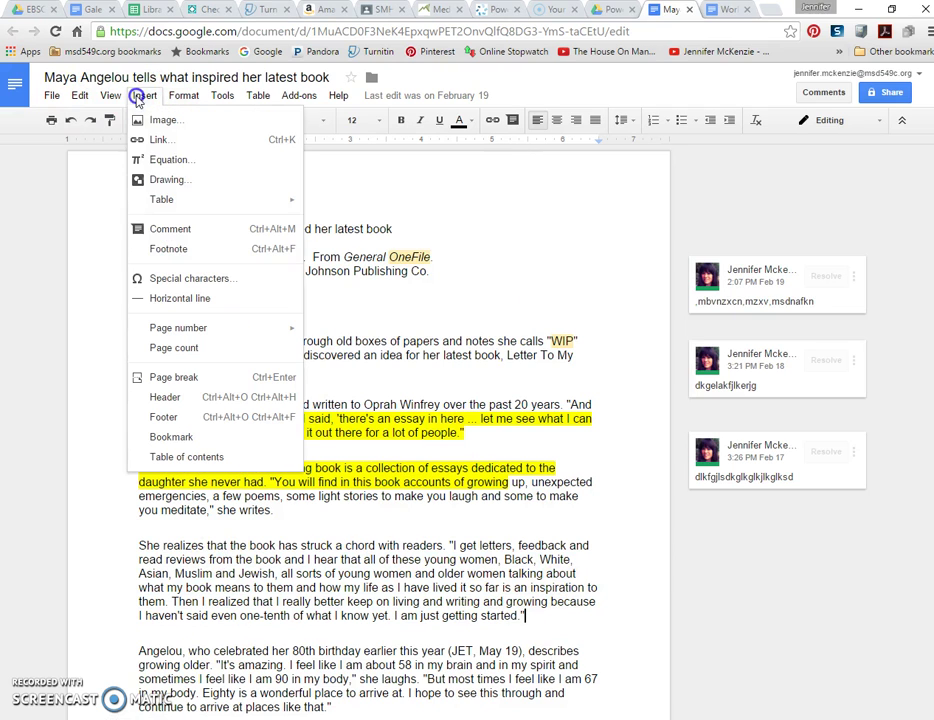
left_click(162, 229)
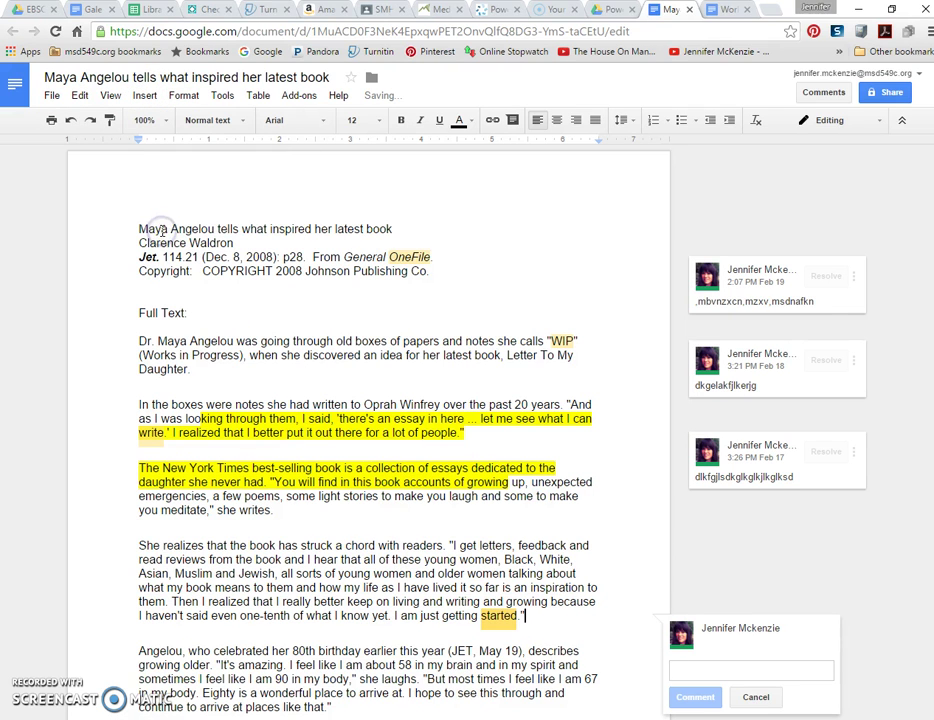
type("sdkllksflksjklf")
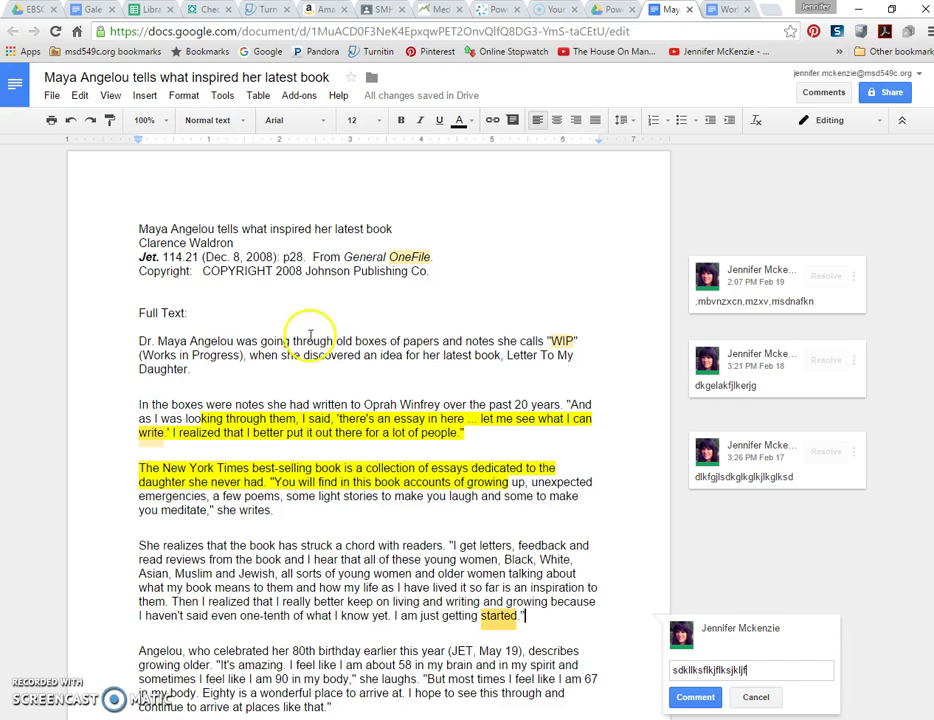
left_click(690, 698)
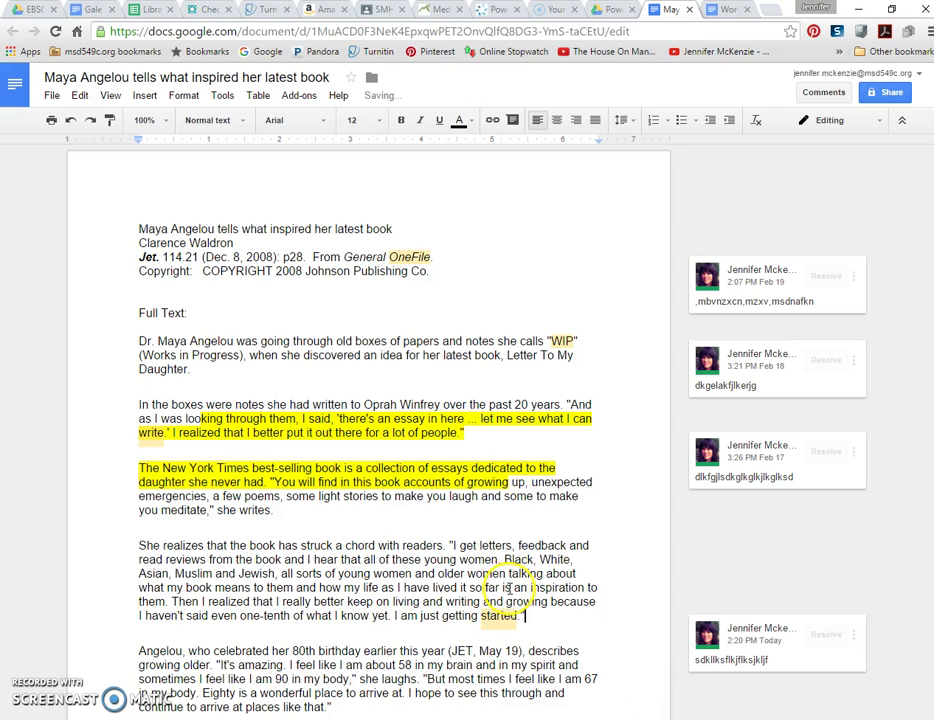
scroll(390, 510, "down", 6)
scroll(408, 598, "up", 5)
scroll(408, 598, "up", 2)
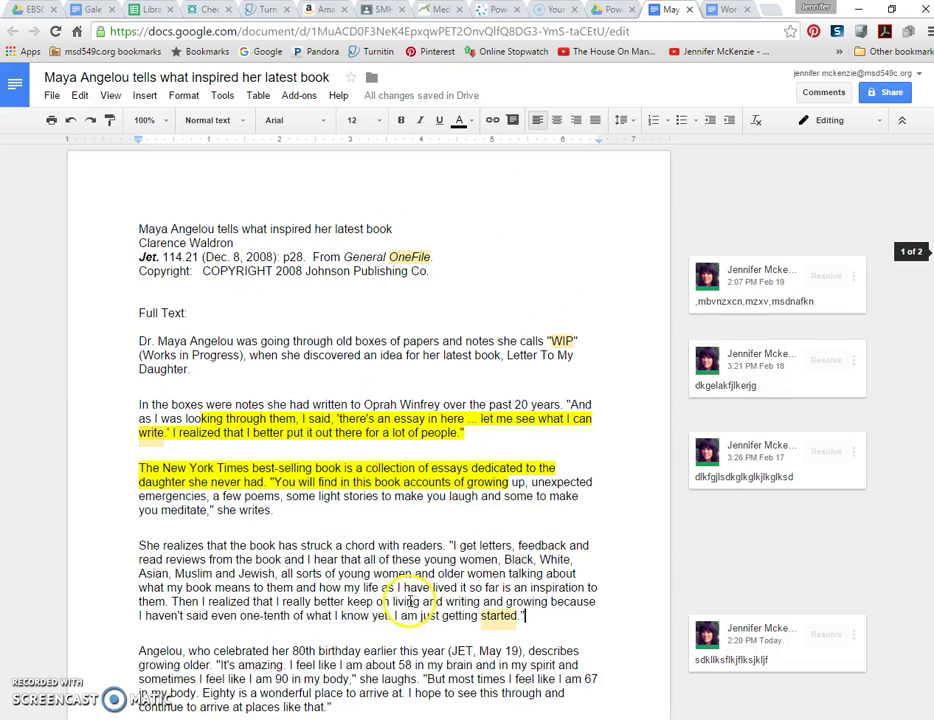
Close the Maya Angelou document and return to the Oprah Winfrey article's print option in Gale PowerSearch
left_click(689, 10)
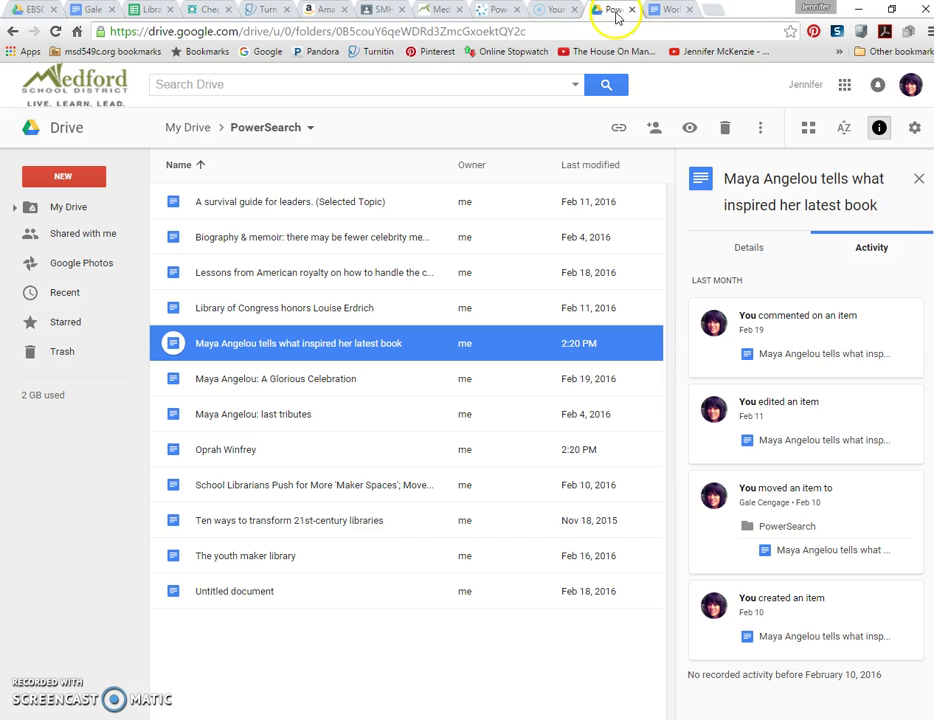
left_click(499, 10)
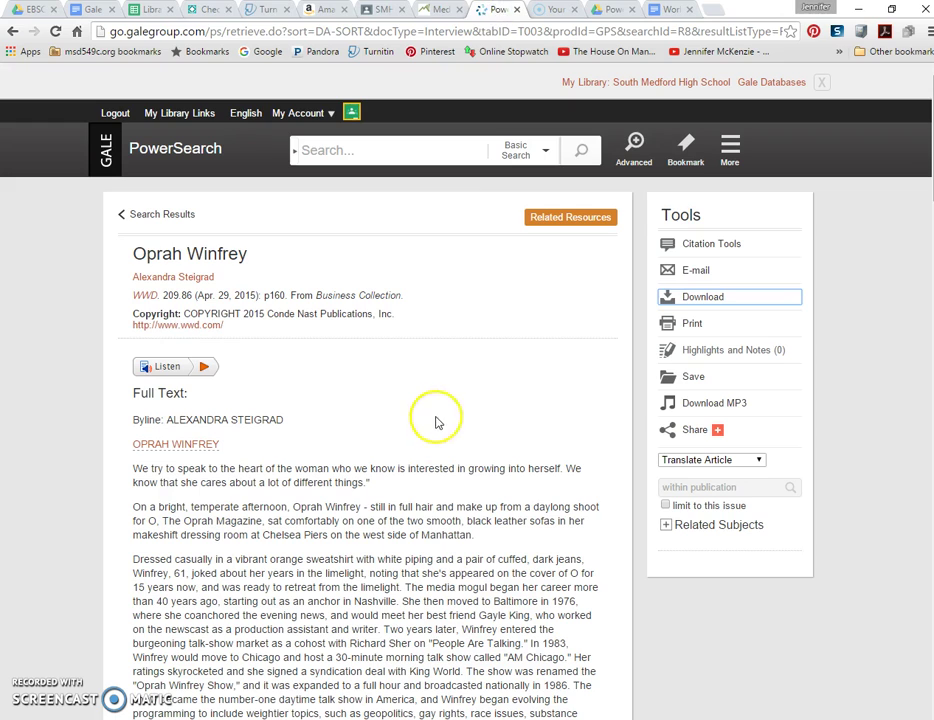
left_click(694, 329)
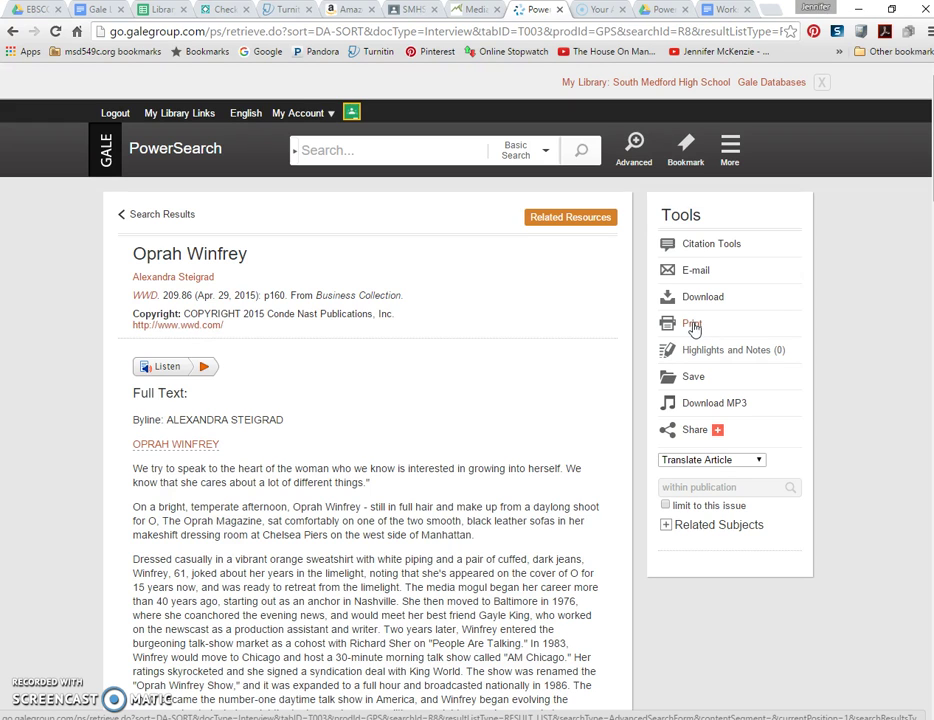
Go back to the search results and open the PDF pages of "The glory of Oprah: why the 'talkinest child' understands women"
left_click(155, 215)
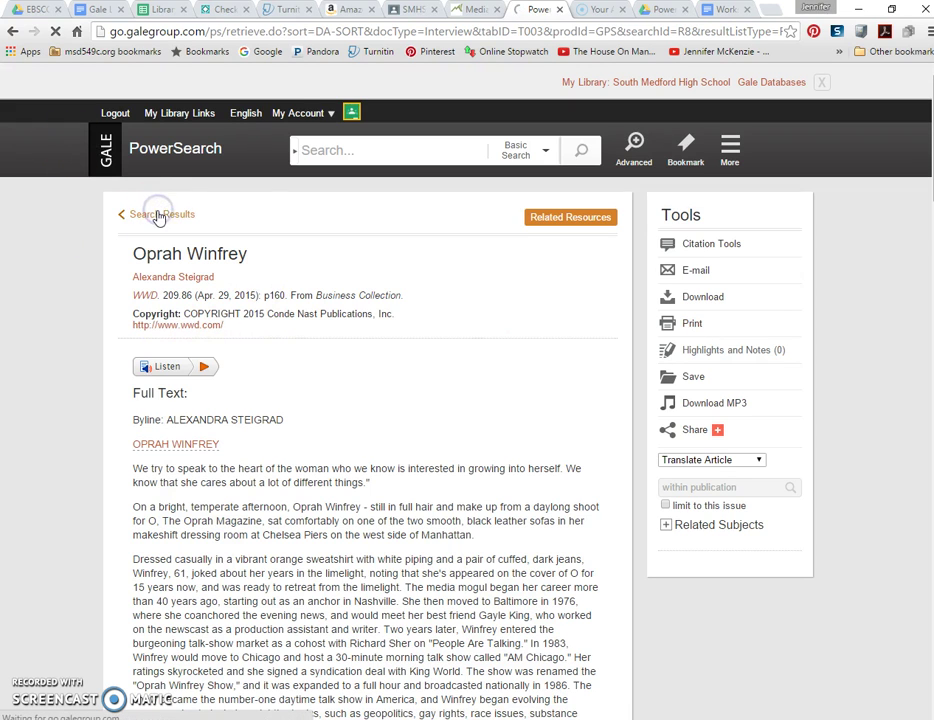
scroll(341, 454, "down", 2)
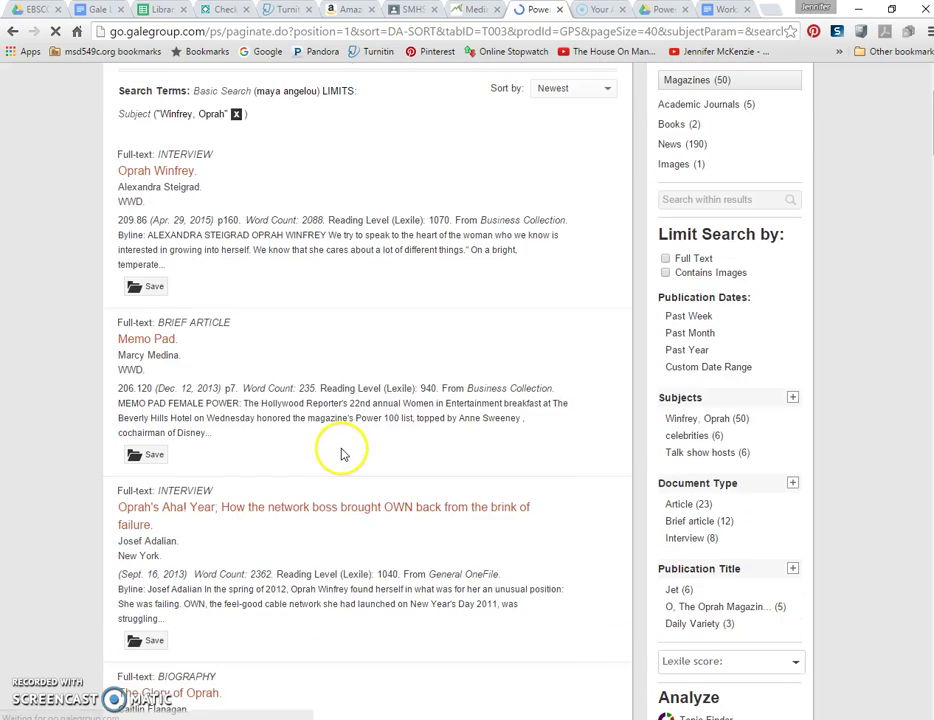
scroll(344, 450, "down", 4)
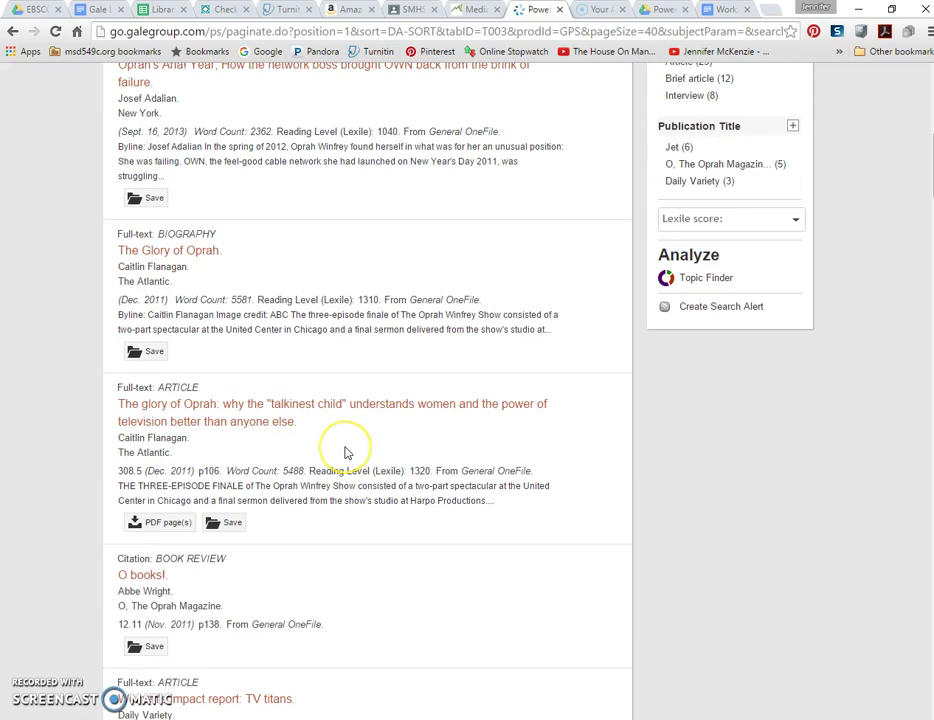
scroll(345, 453, "down", 2)
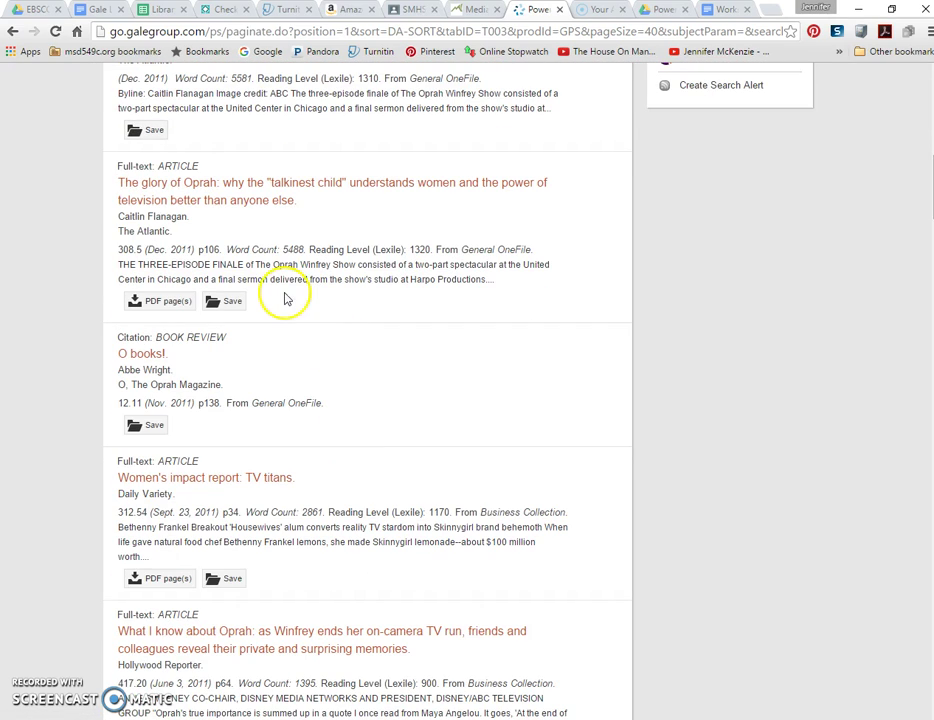
left_click(160, 301)
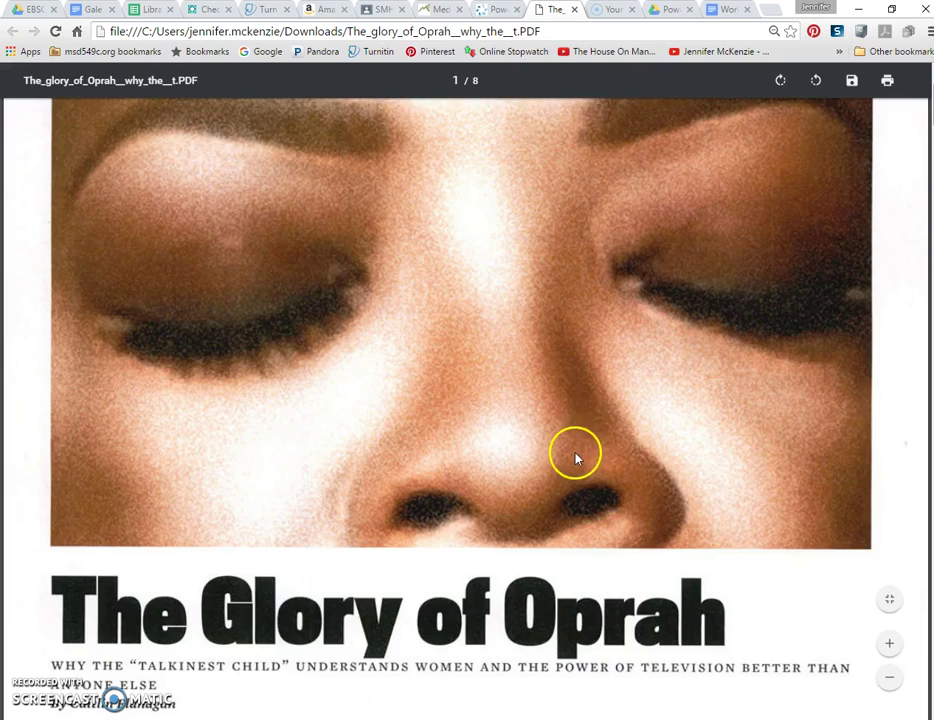
Save all pages of the Glory of Oprah PDF through printing, with Save to Google Drive as the destination
scroll(575, 456, "down", 7)
scroll(575, 456, "up", 7)
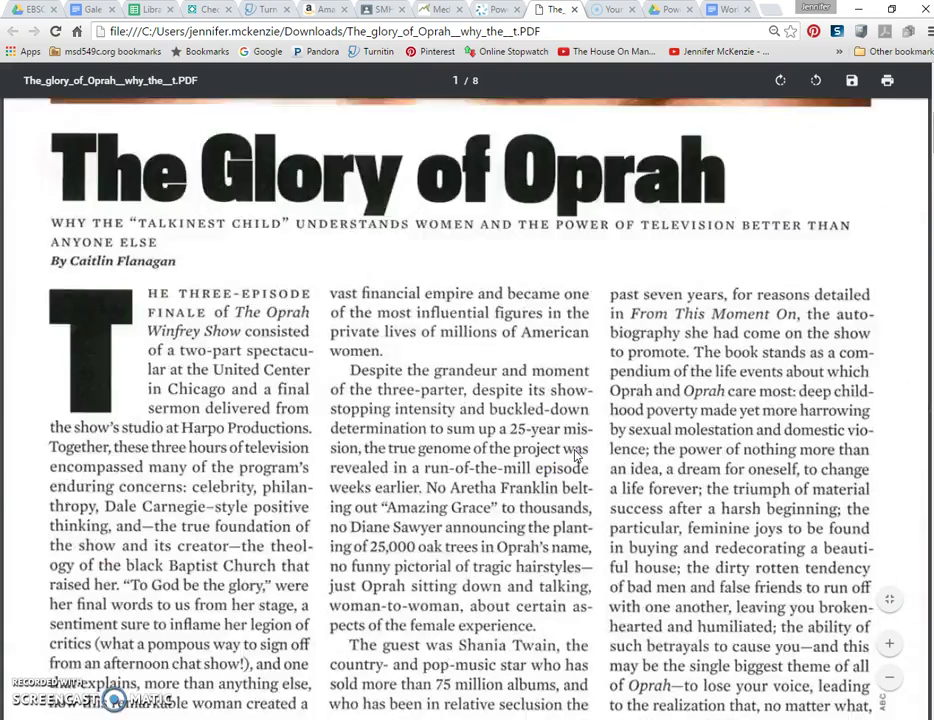
scroll(575, 456, "up", 2)
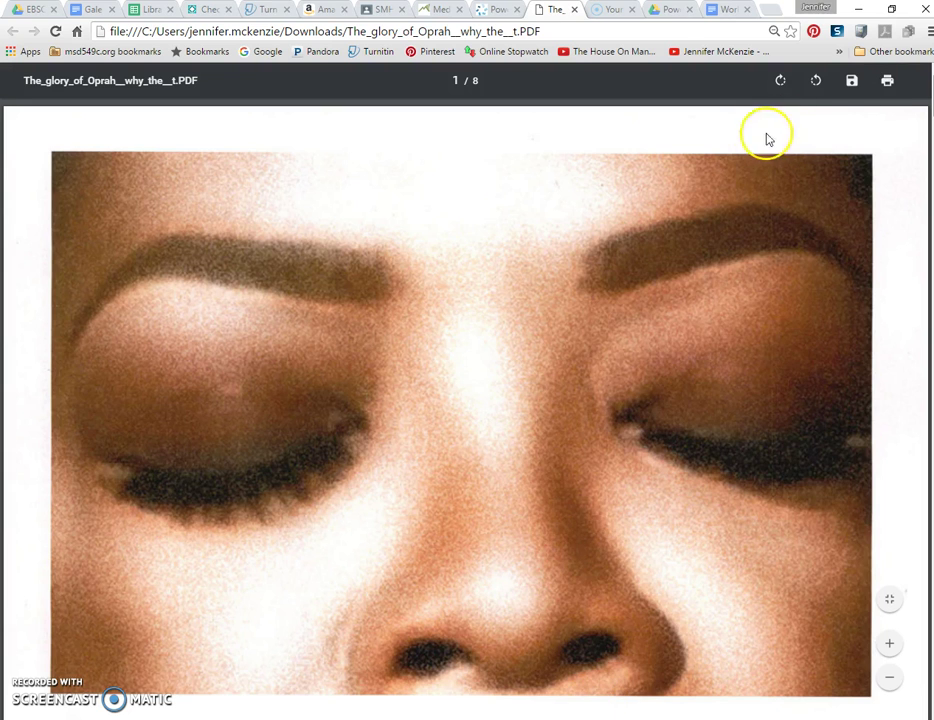
left_click(887, 80)
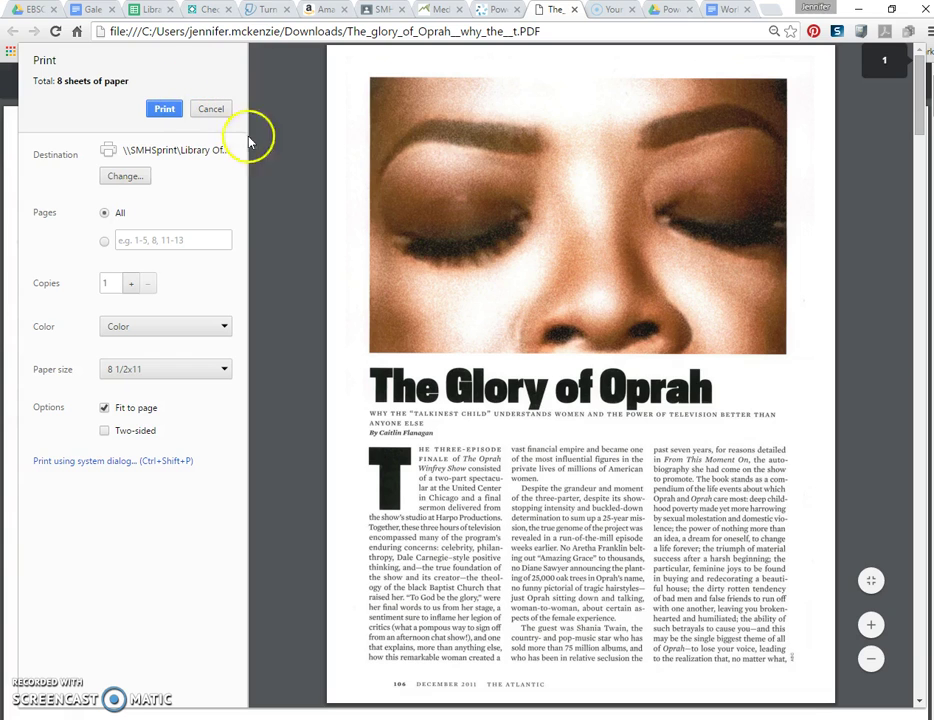
left_click(142, 176)
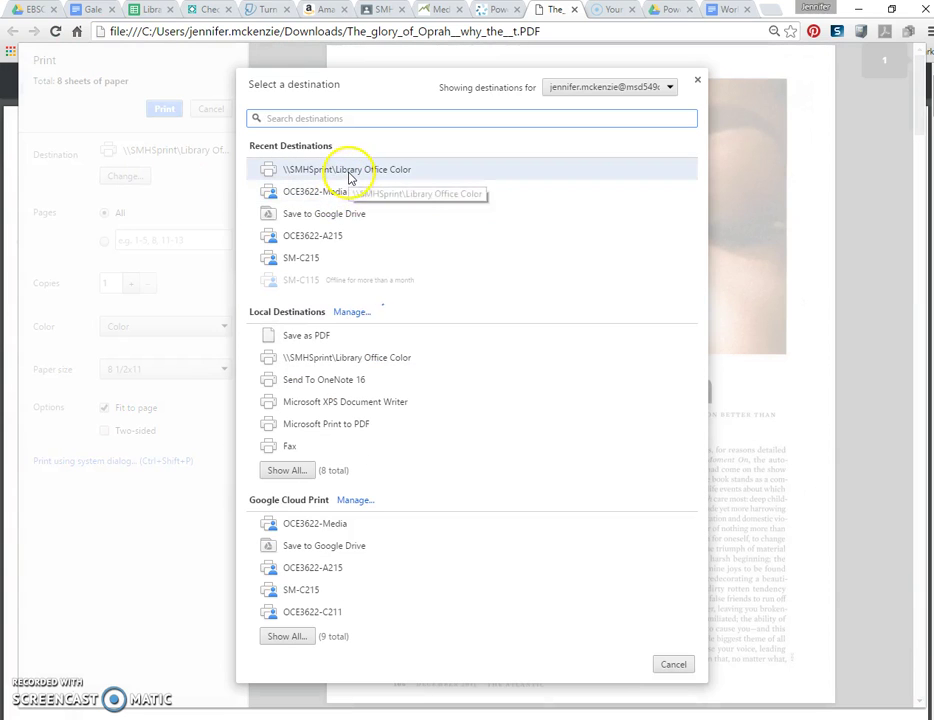
left_click(338, 212)
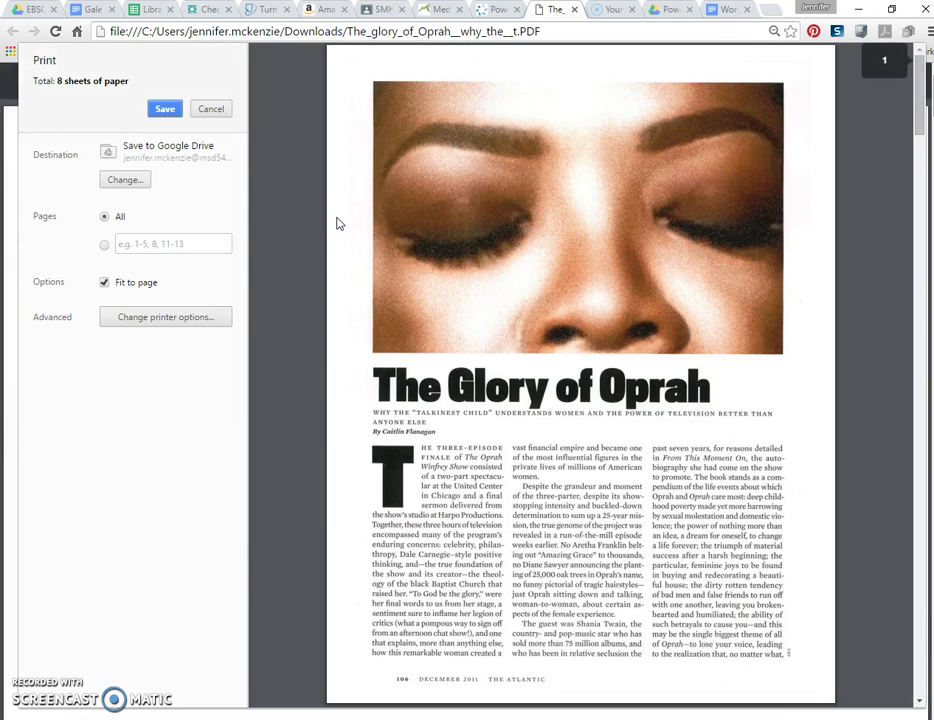
left_click(165, 112)
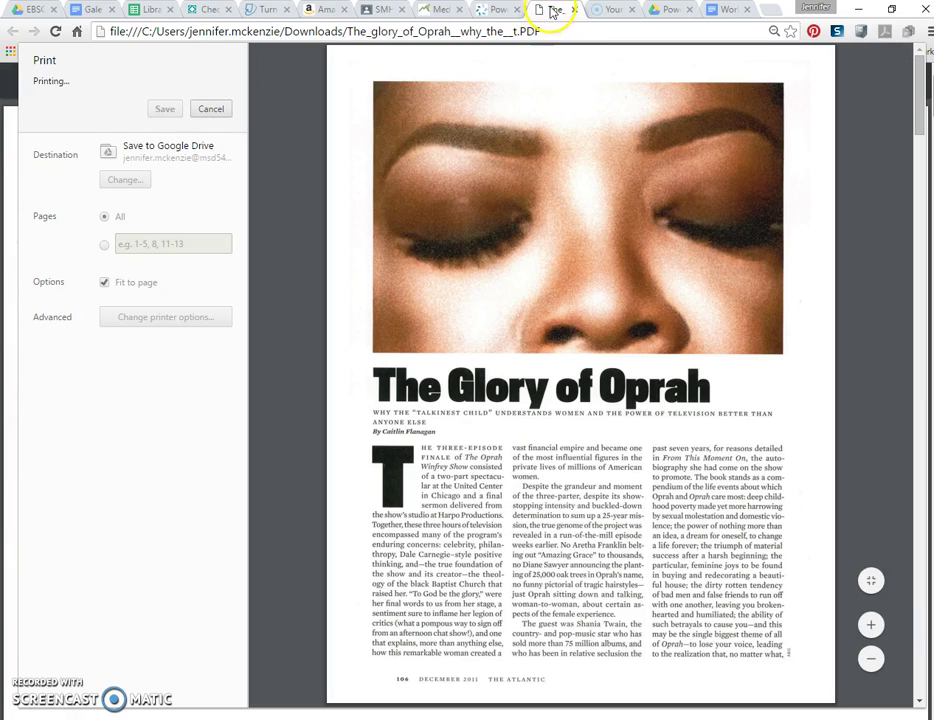
Return to My Drive in Google Drive and look through its file list for the saved Glory of Oprah PDF
left_click(495, 10)
left_click(667, 10)
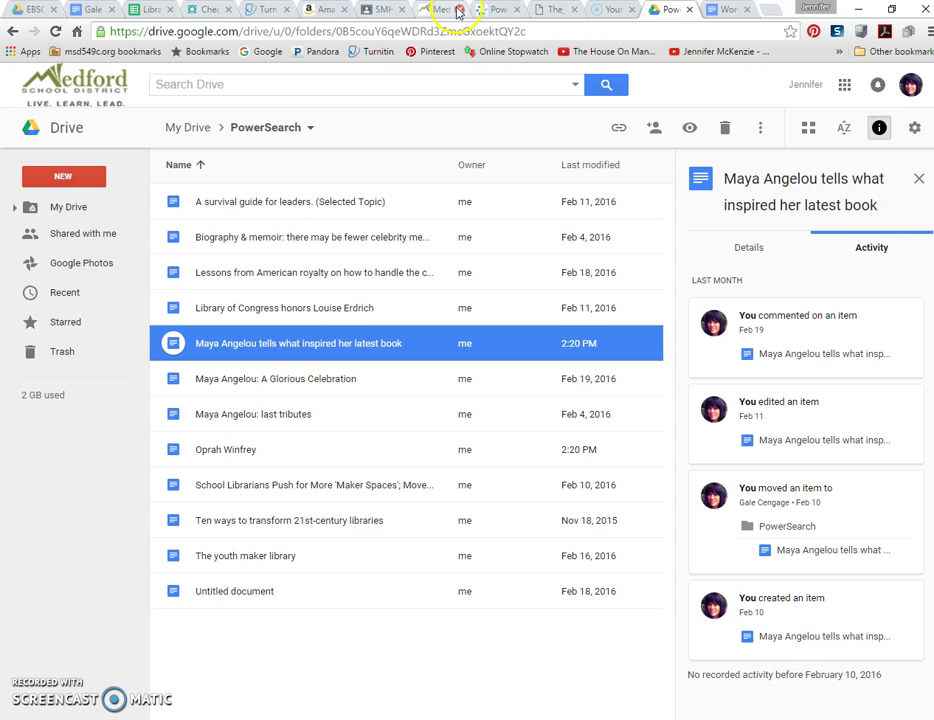
left_click(486, 12)
left_click(657, 10)
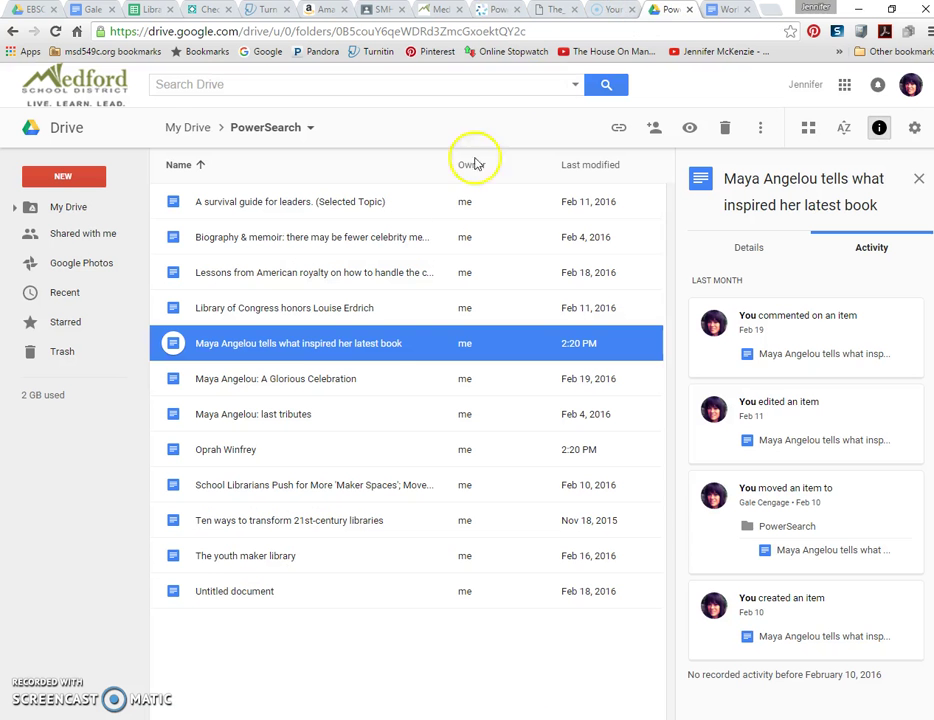
left_click(70, 209)
scroll(327, 577, "down", 18)
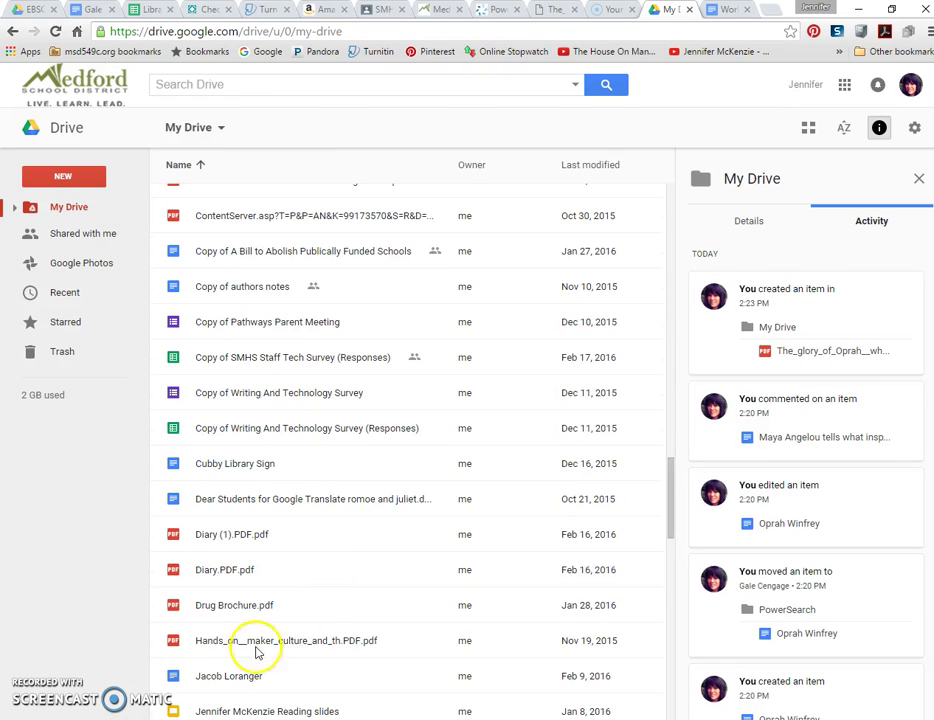
scroll(240, 611, "down", 4)
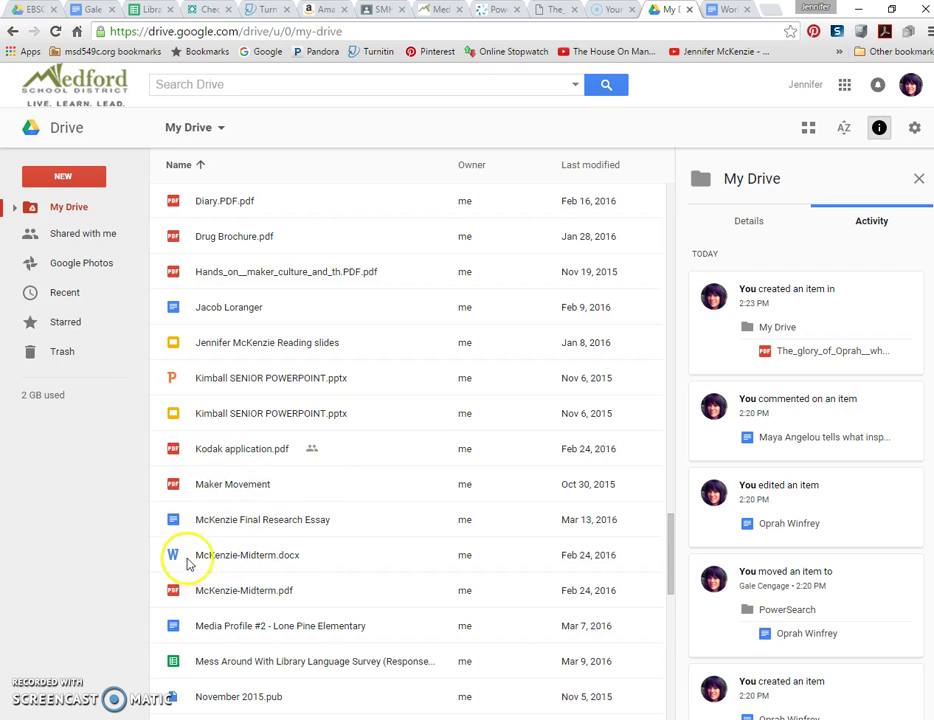
scroll(302, 597, "up", 8)
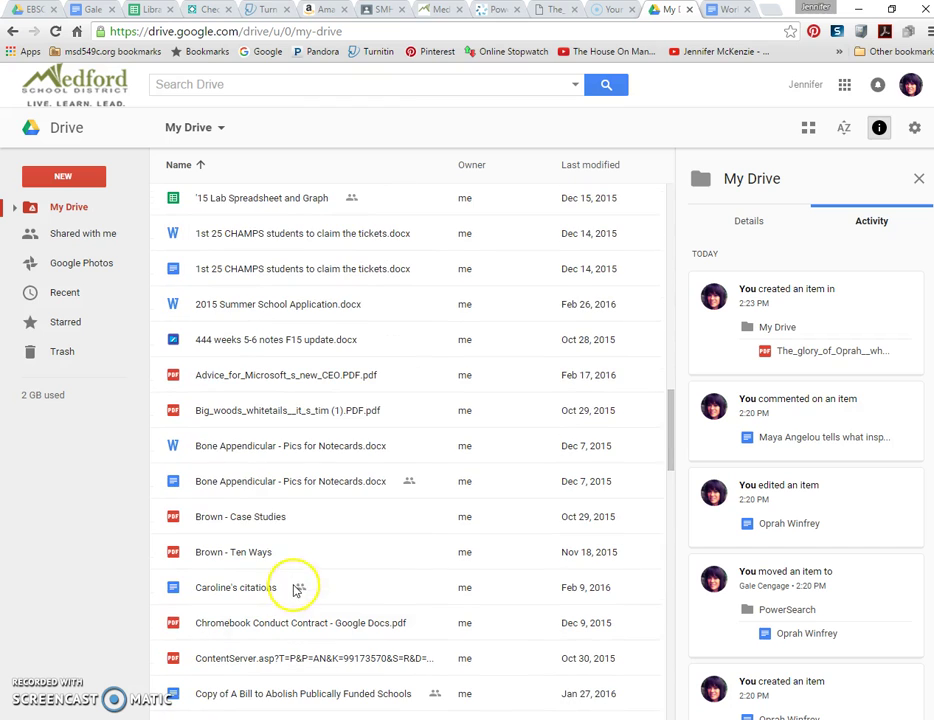
Close Gale PowerSearch after checking the Works Cited document, and return to the SMHS Media Center Links page
left_click(485, 11)
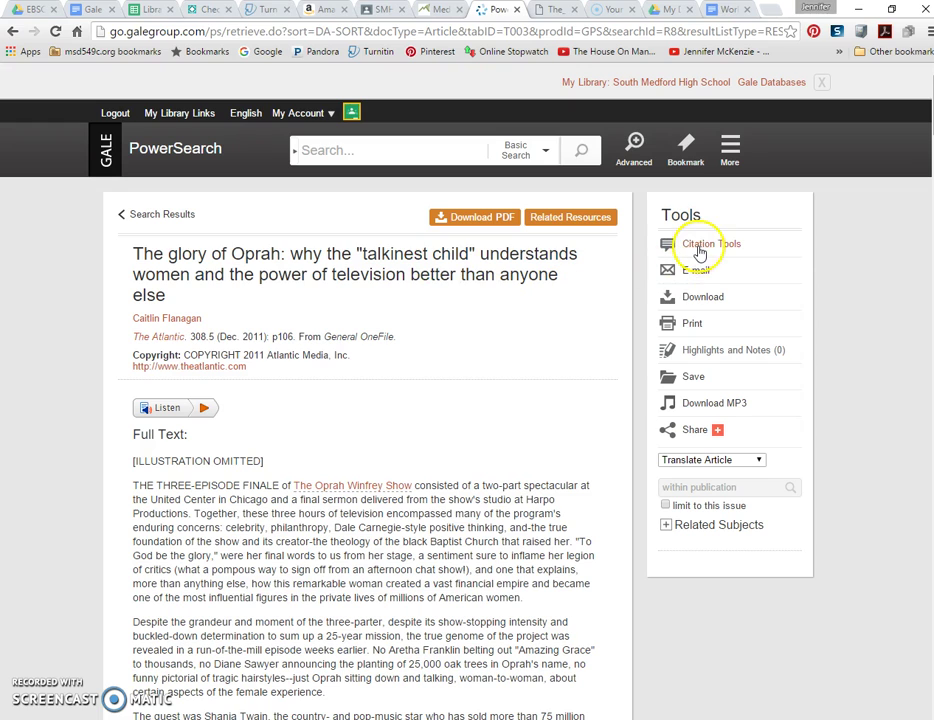
left_click(728, 10)
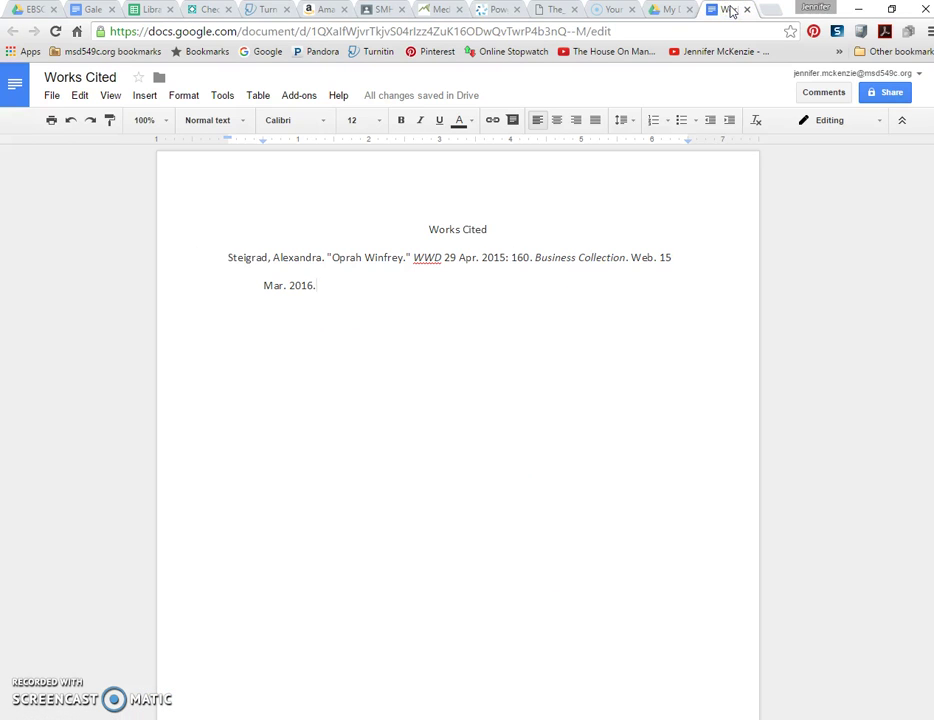
left_click(516, 10)
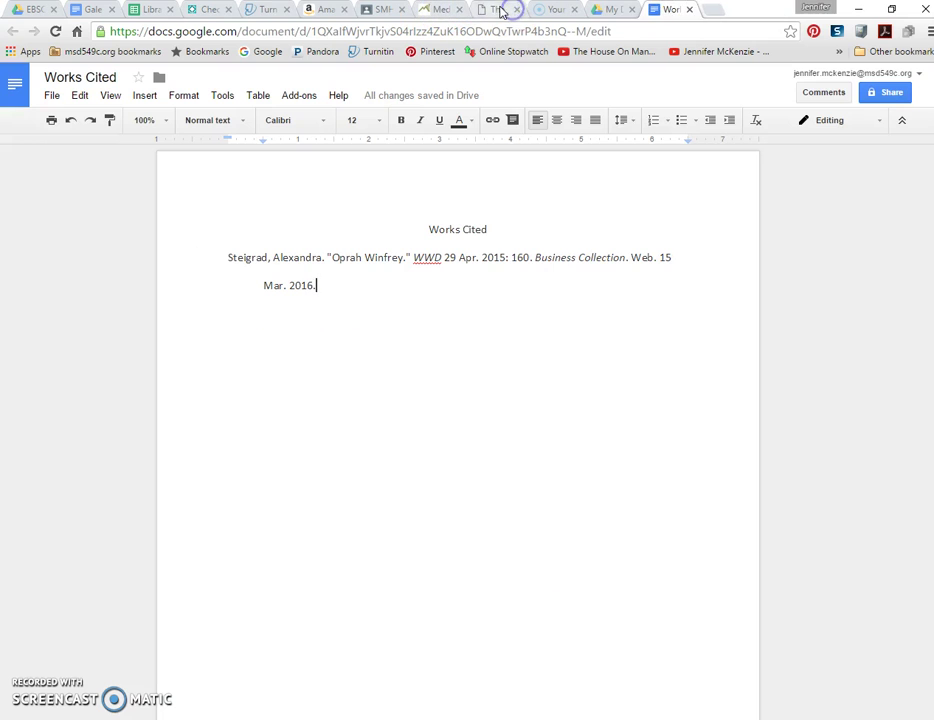
left_click(445, 12)
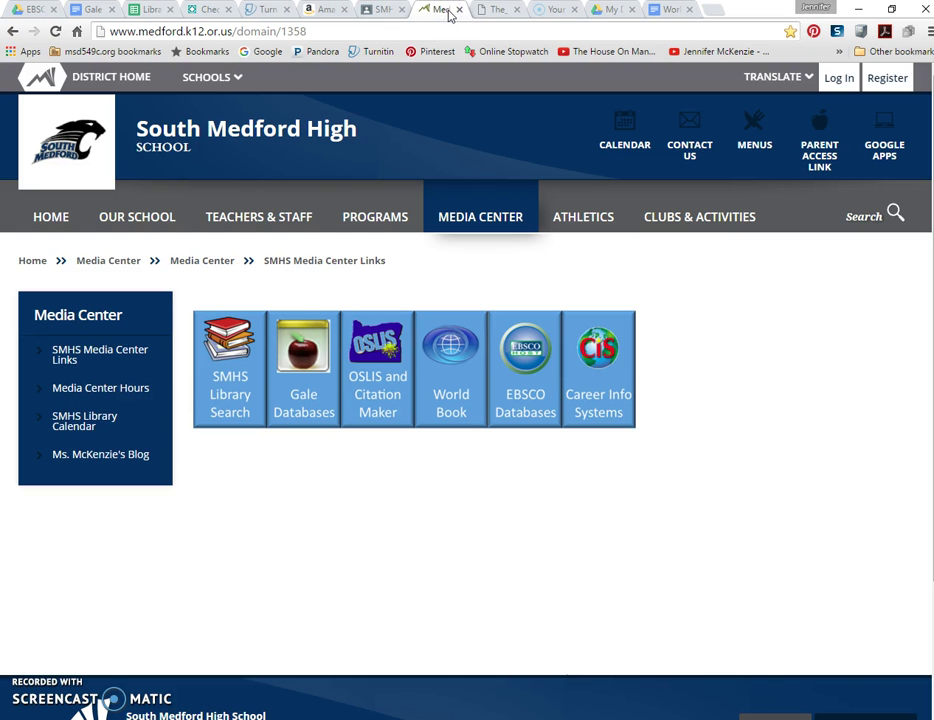
Open the Gale databases from the SMHS Media Center Links and switch to the Works Cited document to review its heading and citation
mouse_move(567, 197)
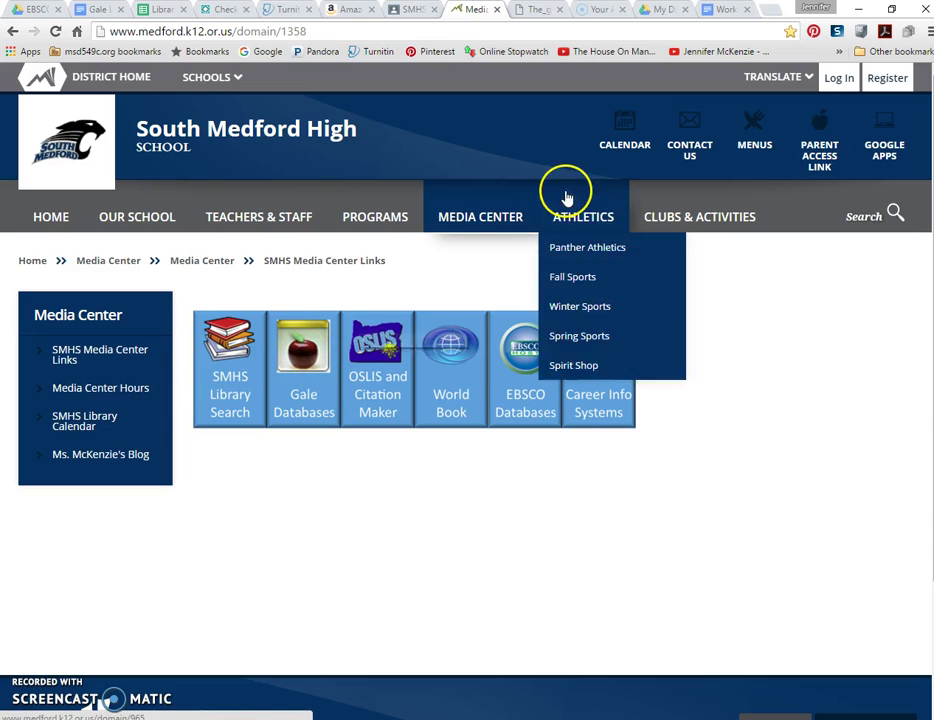
left_click(279, 345)
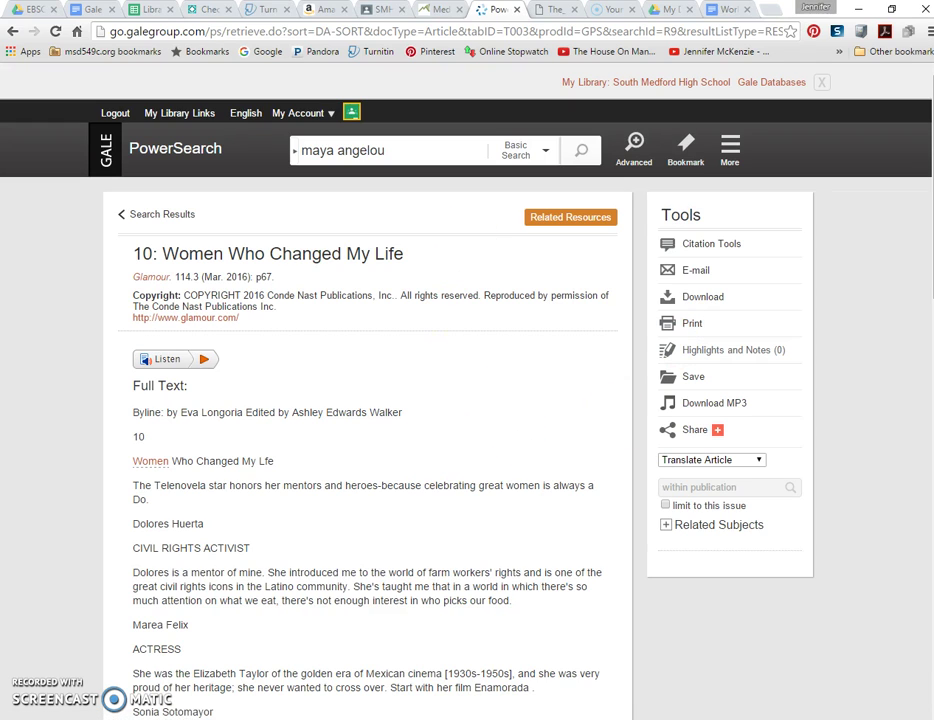
left_click(729, 9)
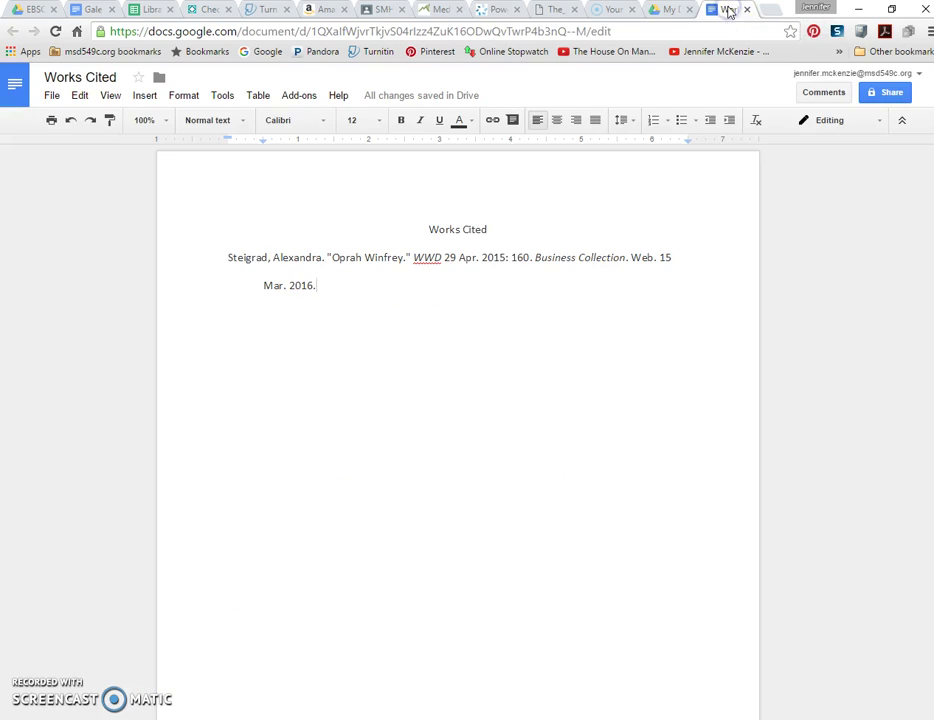
left_click_drag(428, 225, 436, 319)
left_click(349, 292)
Look at the Works Cited assignment in the SMHS Library classroom stream and read the Gale Lesson document through to its Exit Ticket section
left_click(370, 10)
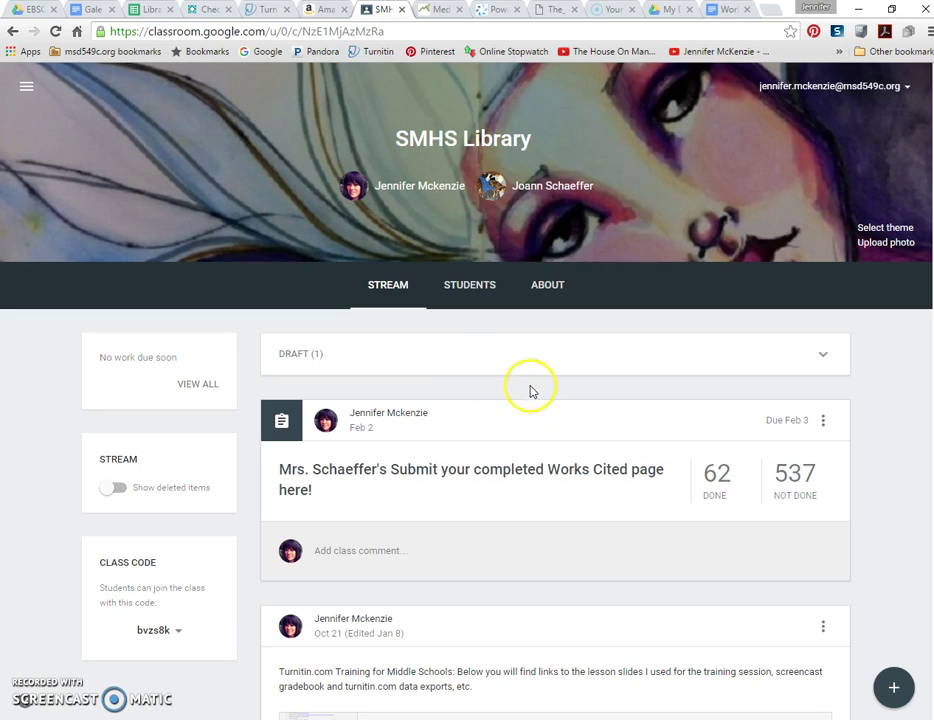
scroll(873, 538, "down", 2)
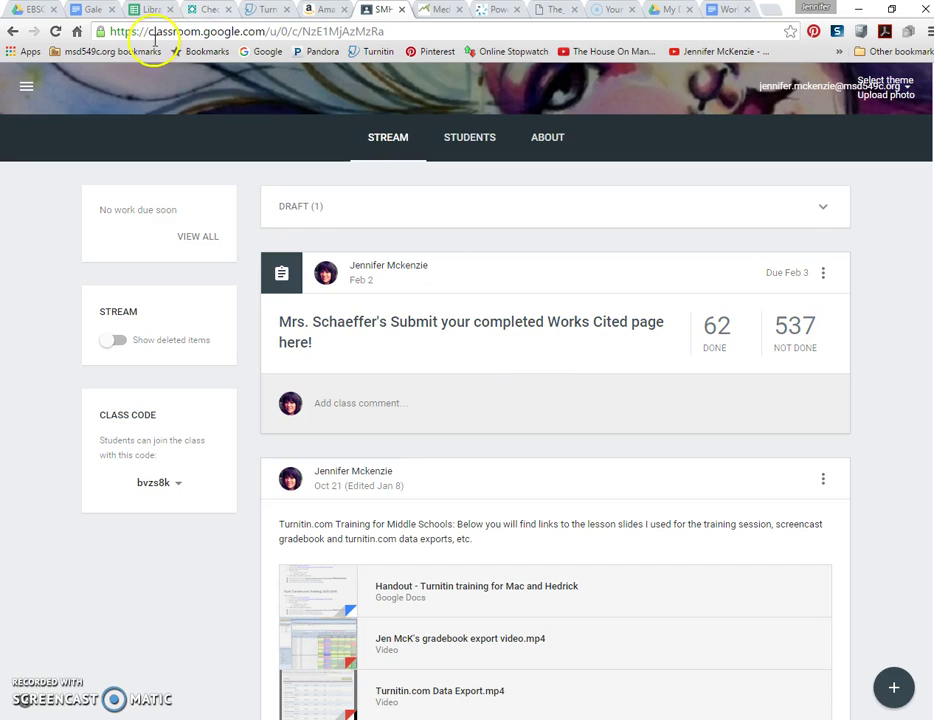
left_click(100, 12)
scroll(396, 500, "down", 10)
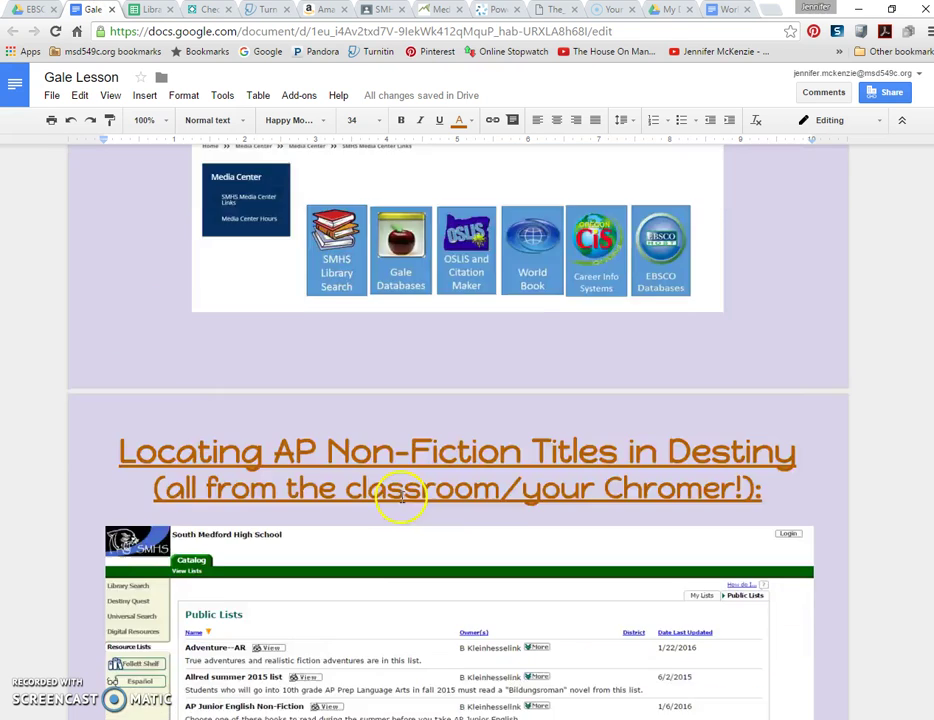
scroll(401, 497, "down", 8)
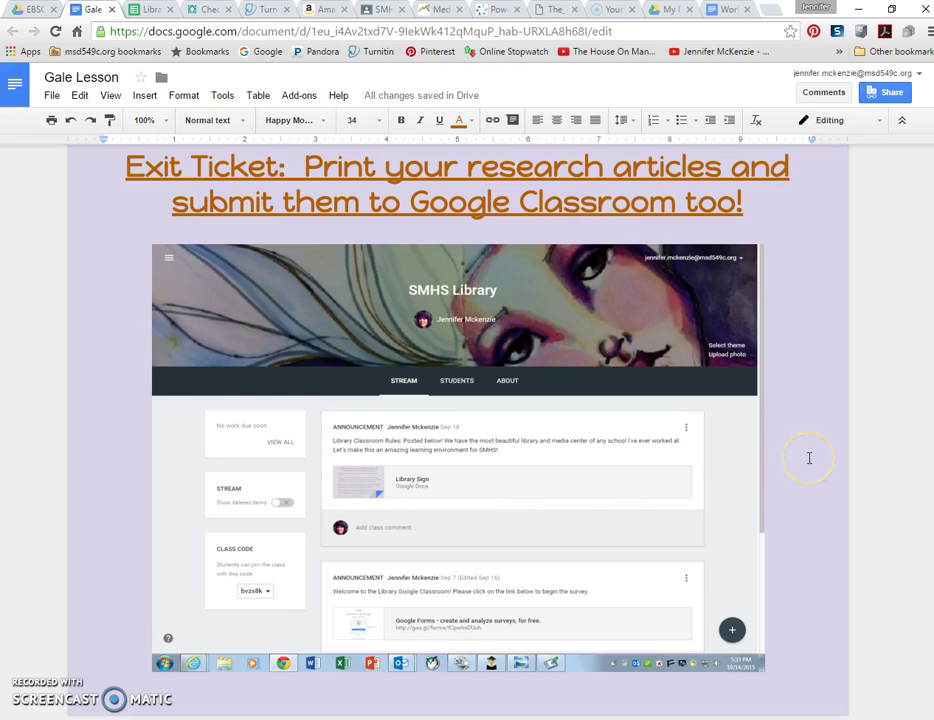
left_click(800, 413)
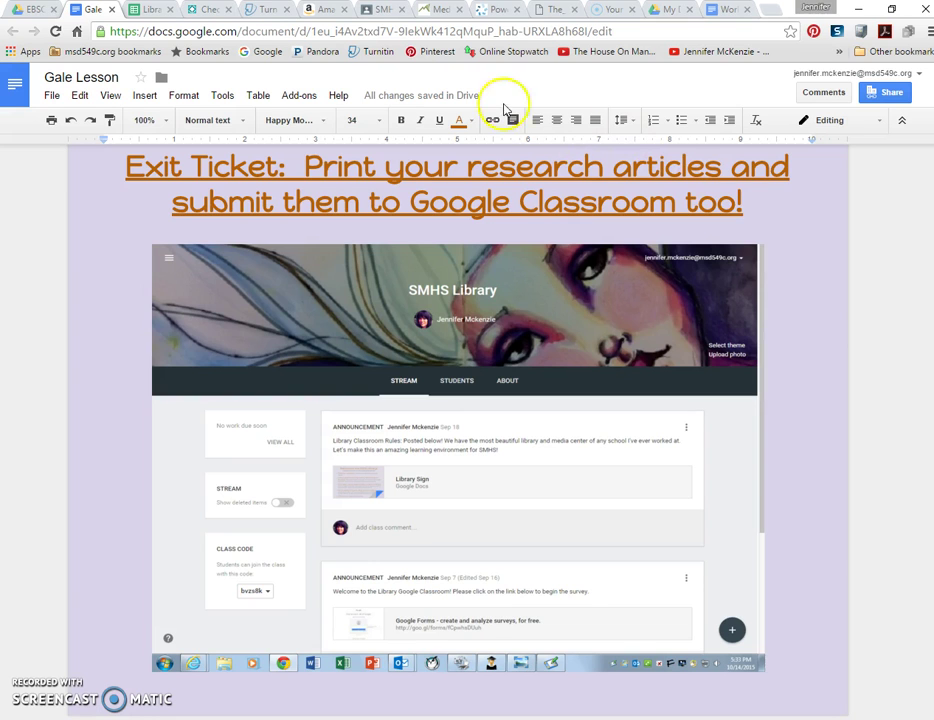
Revisit the SMHS Library classroom and the SMHS Media Center Links page, and view the website's list of schools
left_click(378, 10)
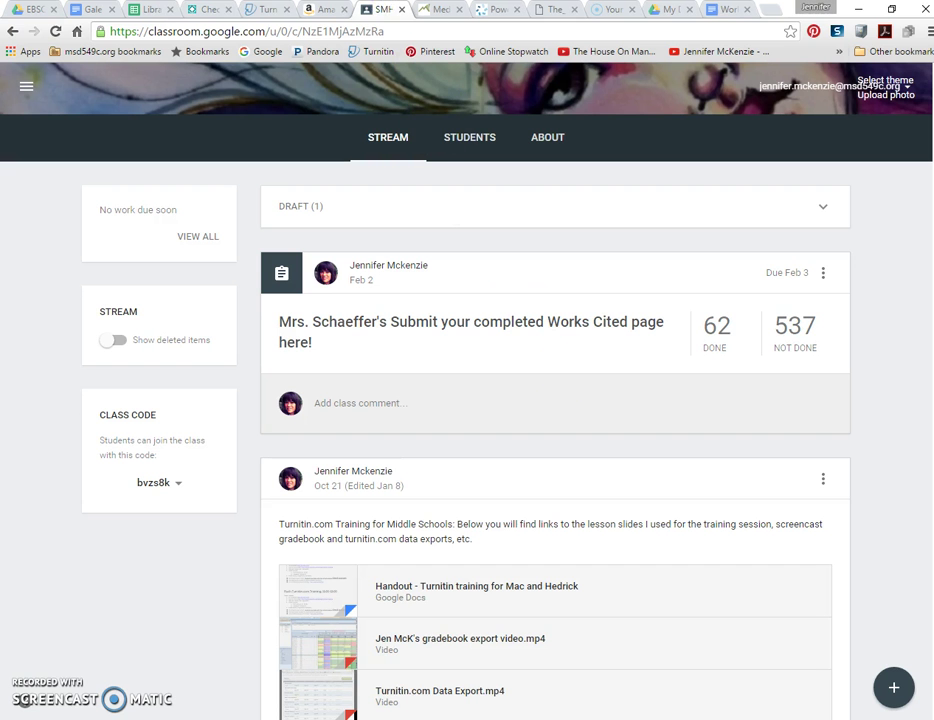
left_click(440, 9)
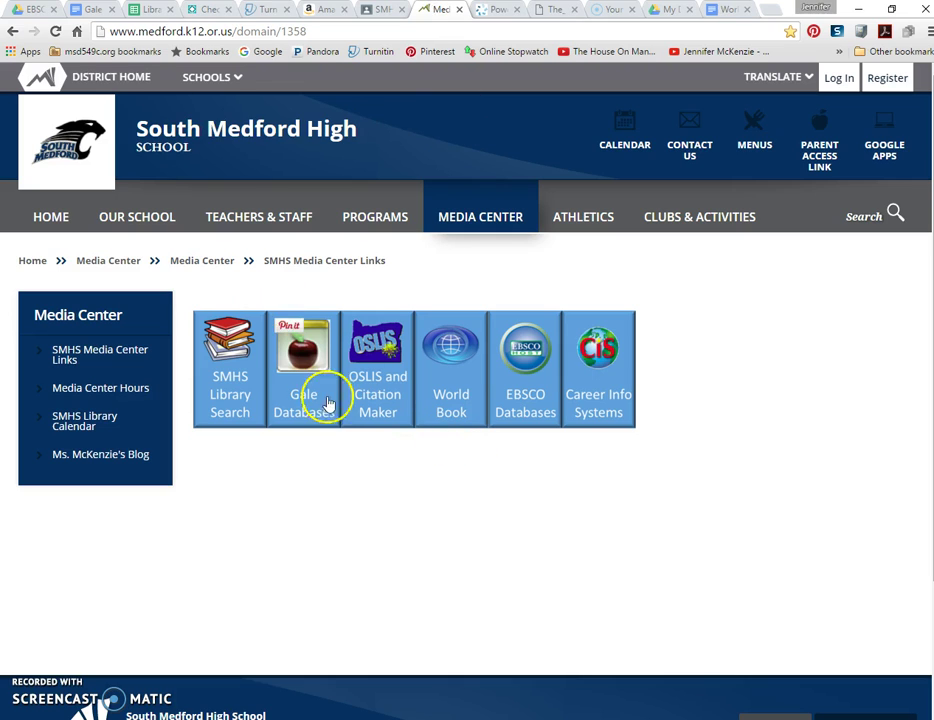
left_click(223, 77)
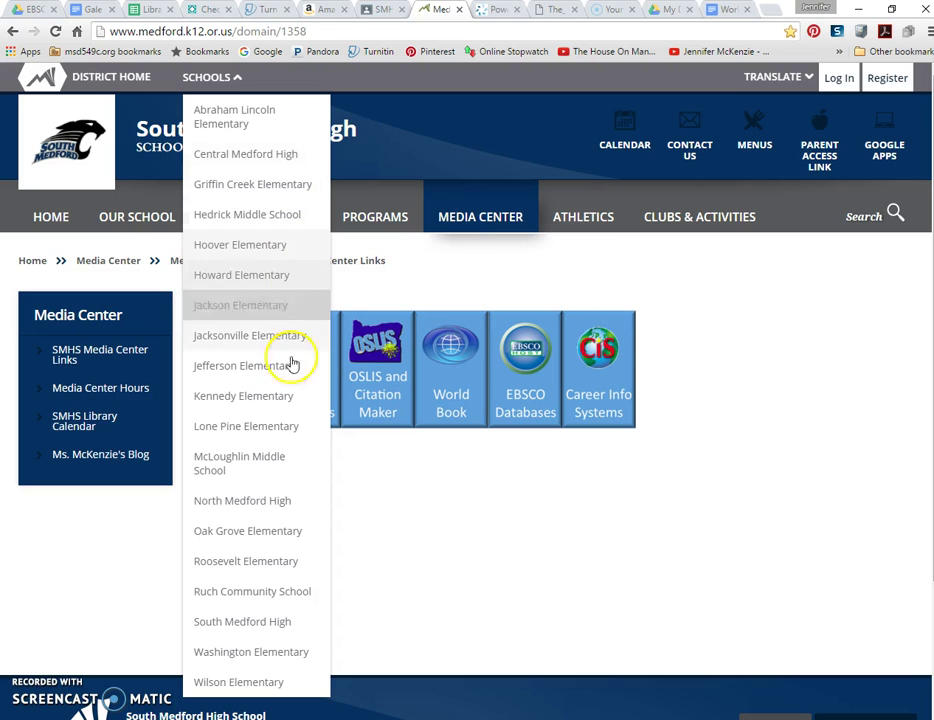
left_click(220, 86)
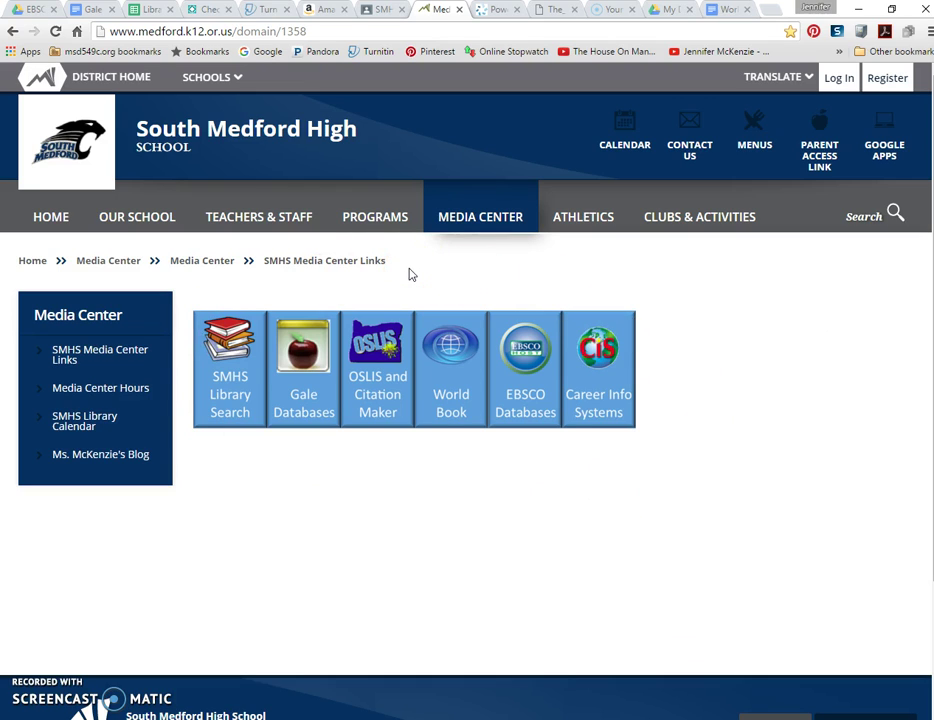
left_click(410, 277)
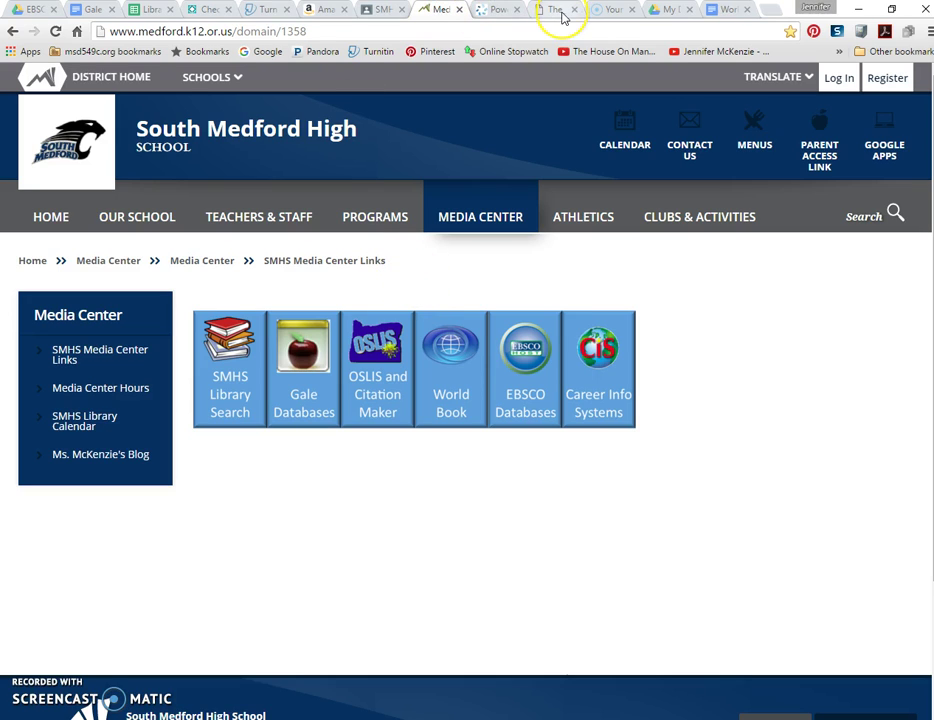
Switch to the Turnitin home page
left_click(268, 10)
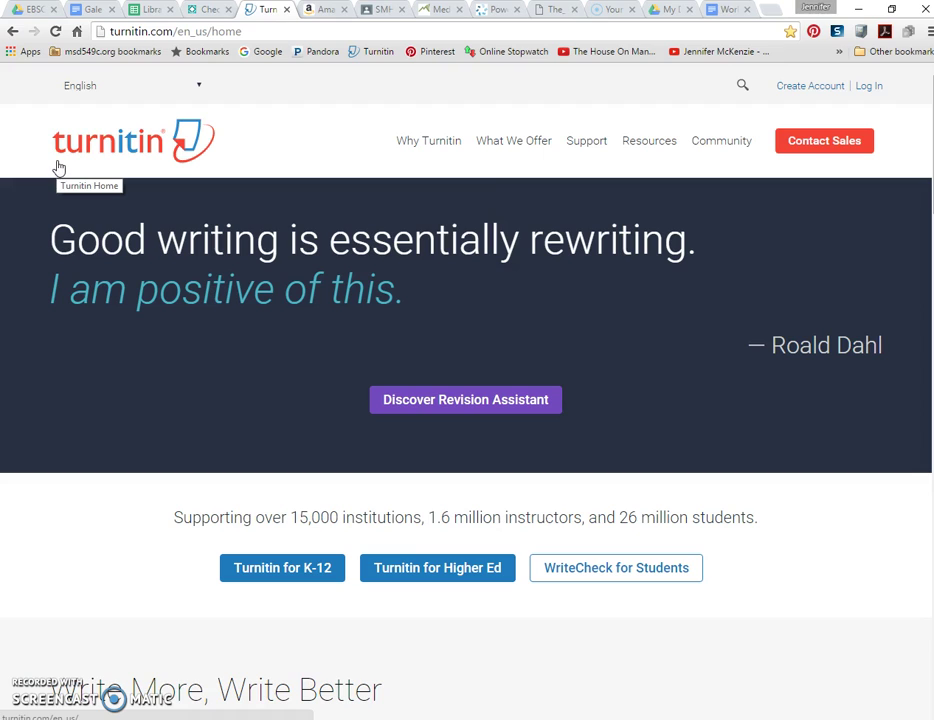
left_click(153, 172)
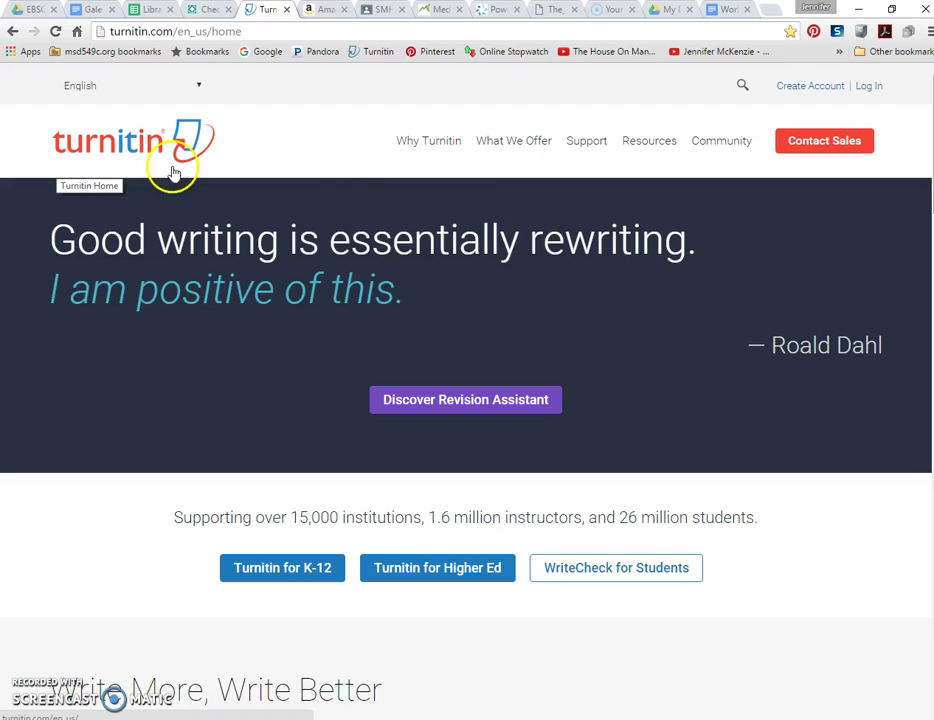